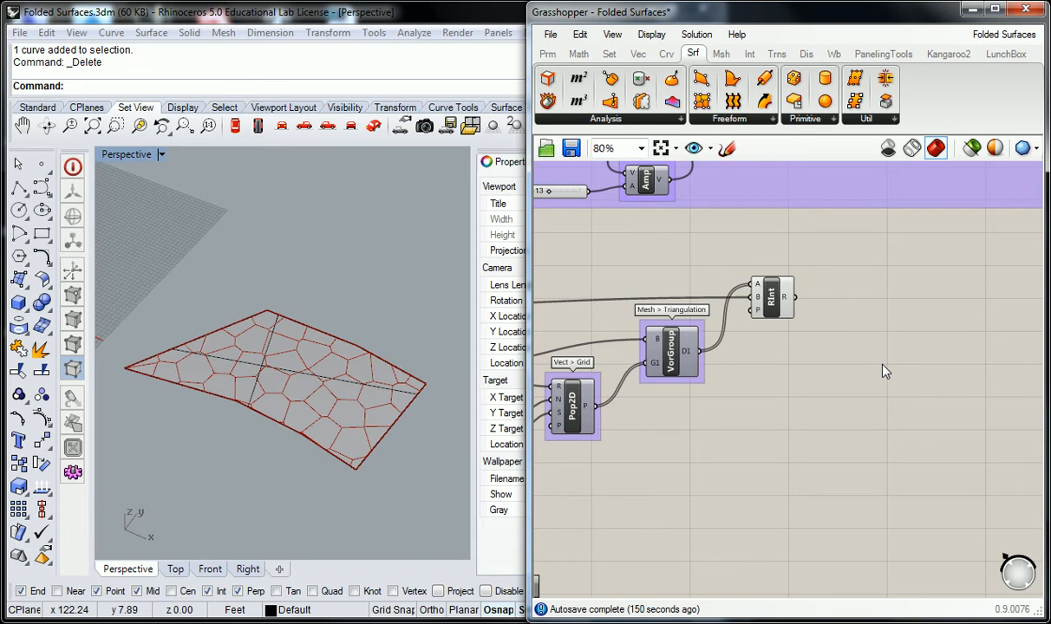
- Add a Surface Split component in the empty canvas area beyond the Region Intersection component
right_click_drag(882, 370, 800, 366)
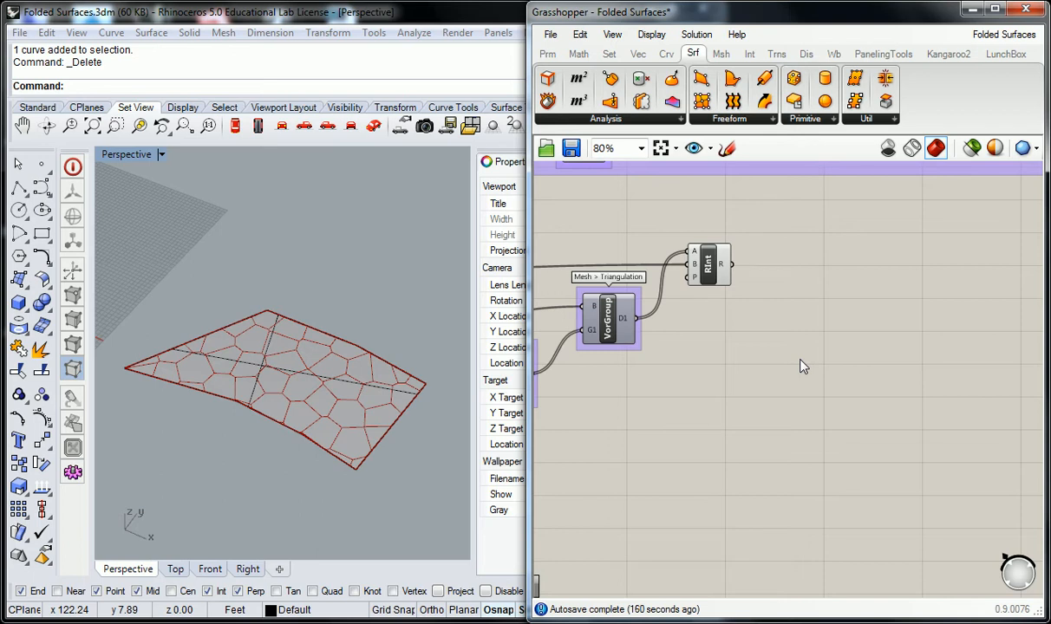
double_click(825, 380)
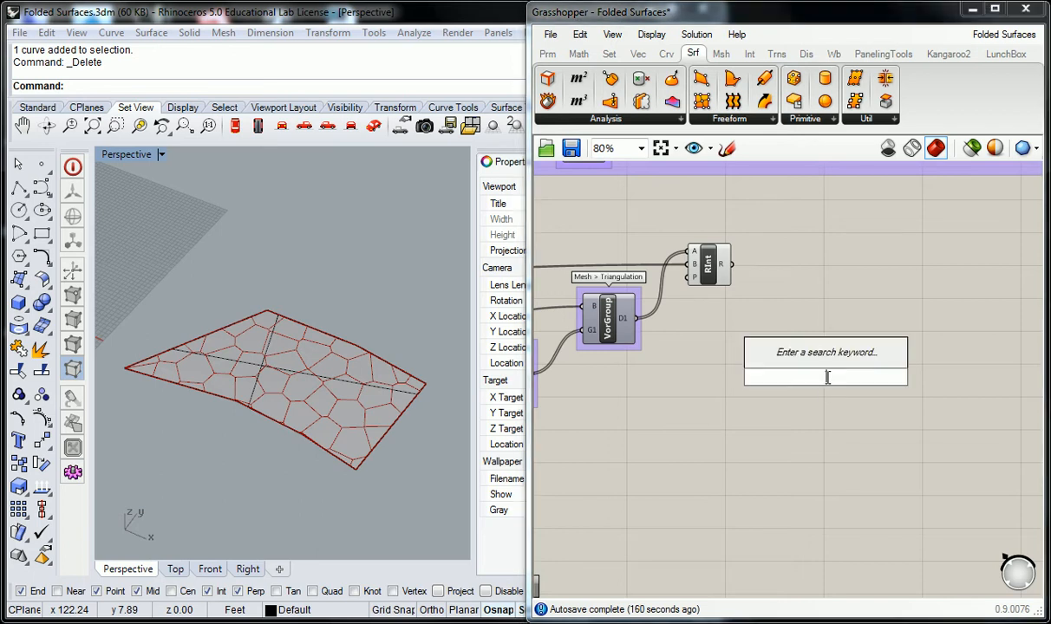
type("split")
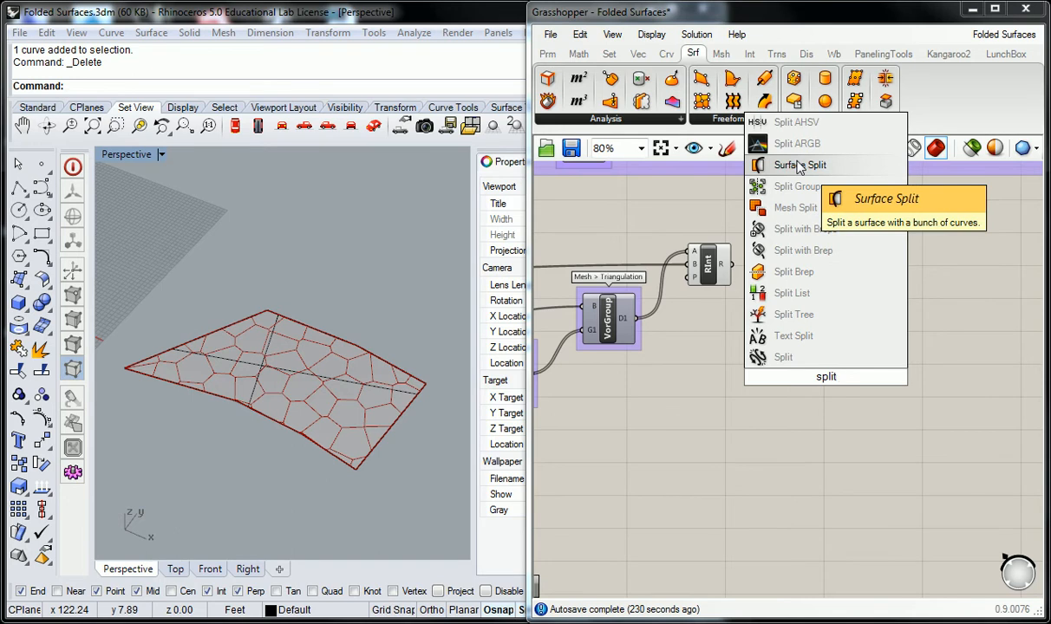
left_click(798, 167)
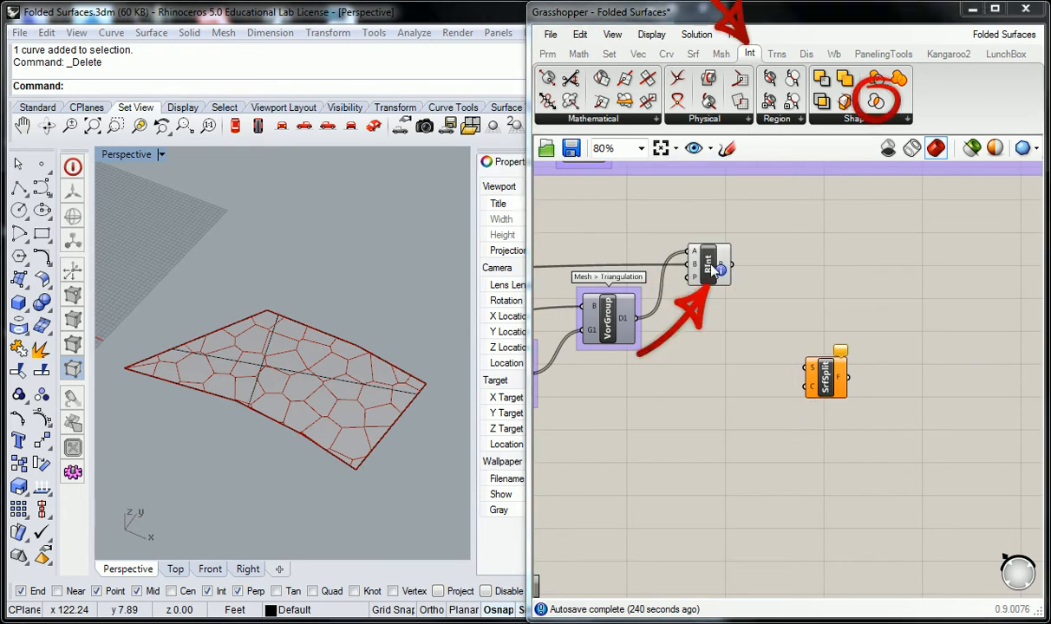
- Group the Region Intersection component and label the group "Int > Shape"
left_click(709, 268)
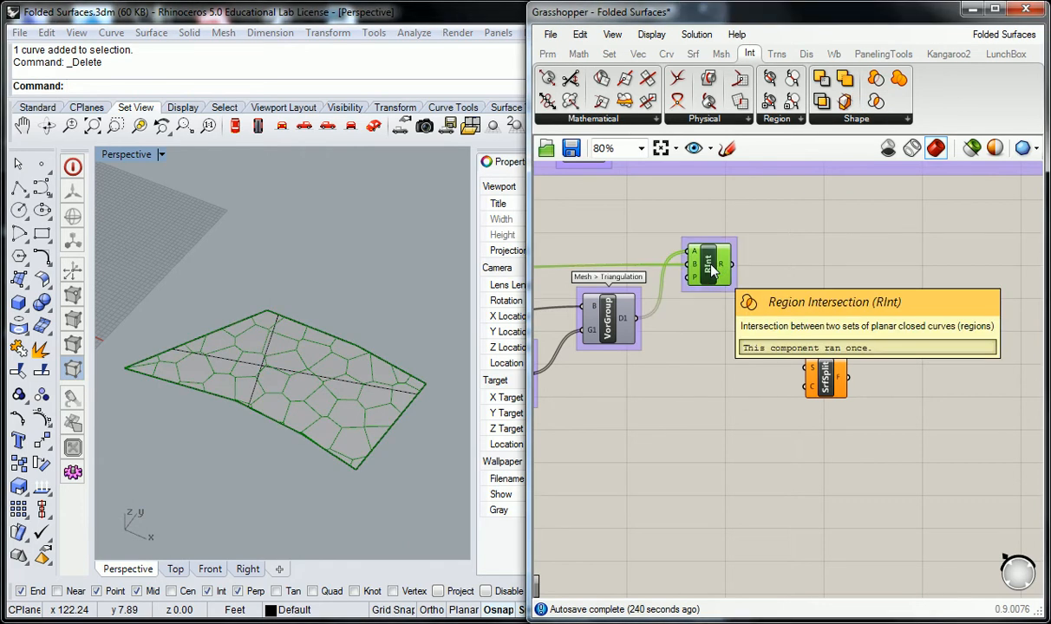
left_click(711, 230)
right_click(715, 238)
left_click(768, 252)
type("Int > Shape")
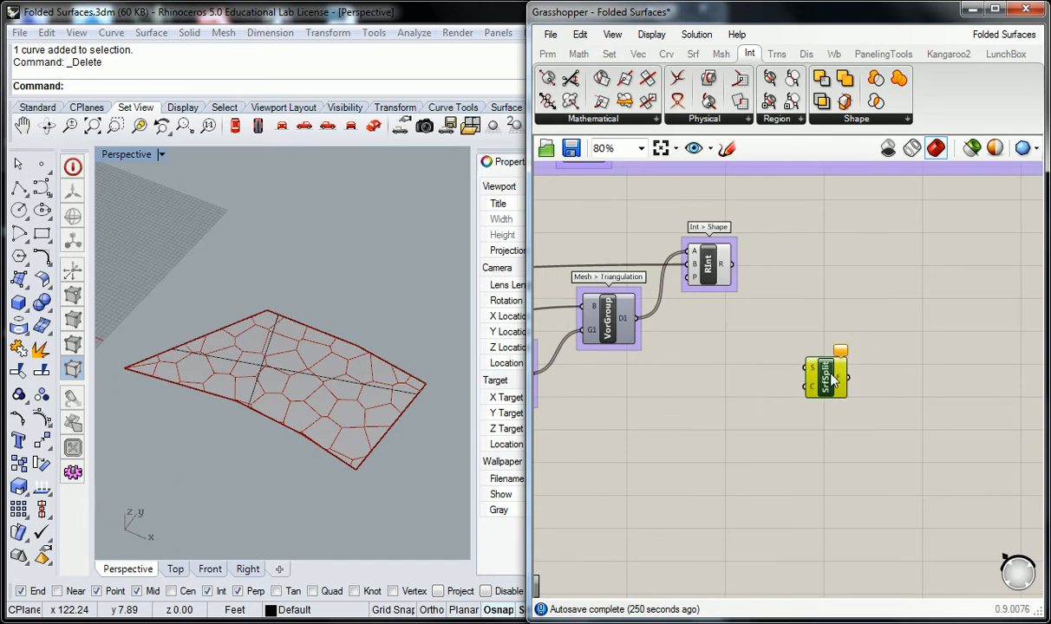
- Group the Surface Split component and label the group "Int > Phys"
key("ctrl+g")
right_click(828, 356)
type("Int > Phys")
left_click(863, 285)
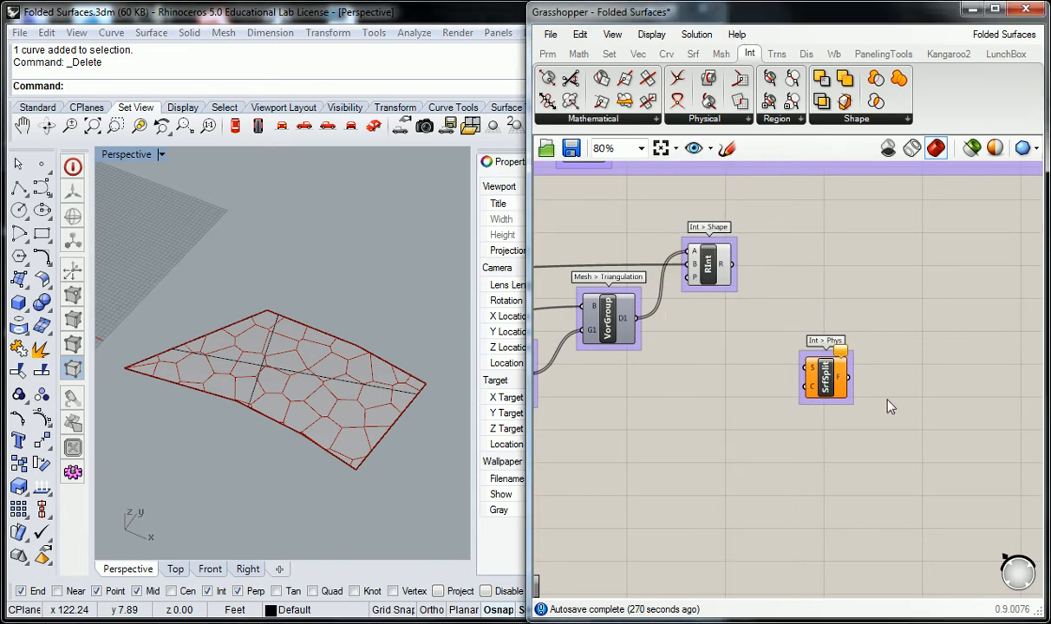
- Connect the Srf parameter to the S input of the Surface Split component
left_click_drag(798, 346, 826, 318)
scroll(825, 318, "up", 2)
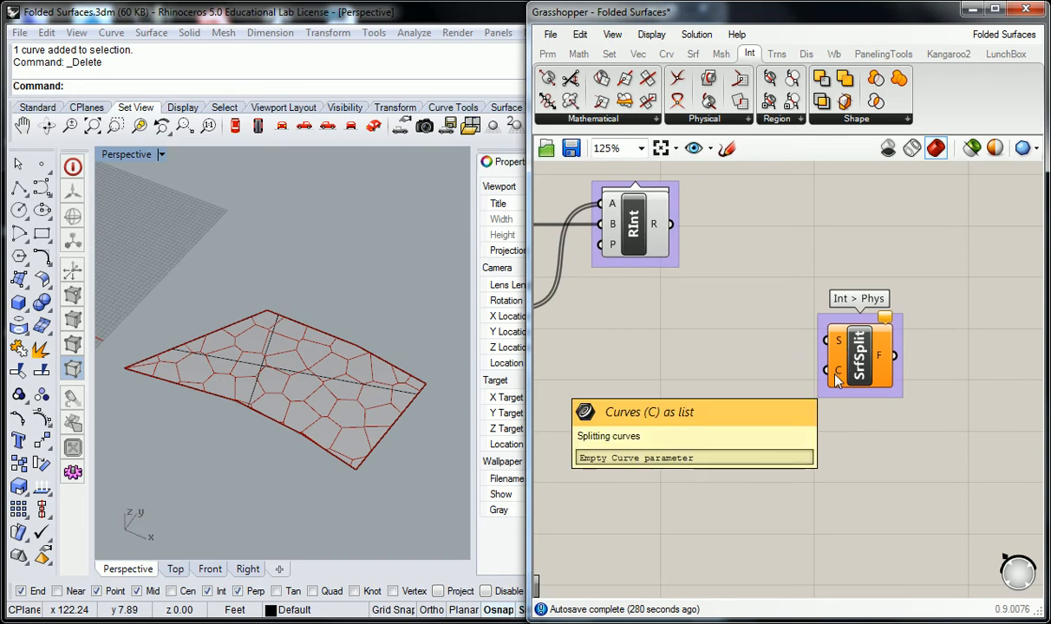
scroll(741, 321, "down", 4)
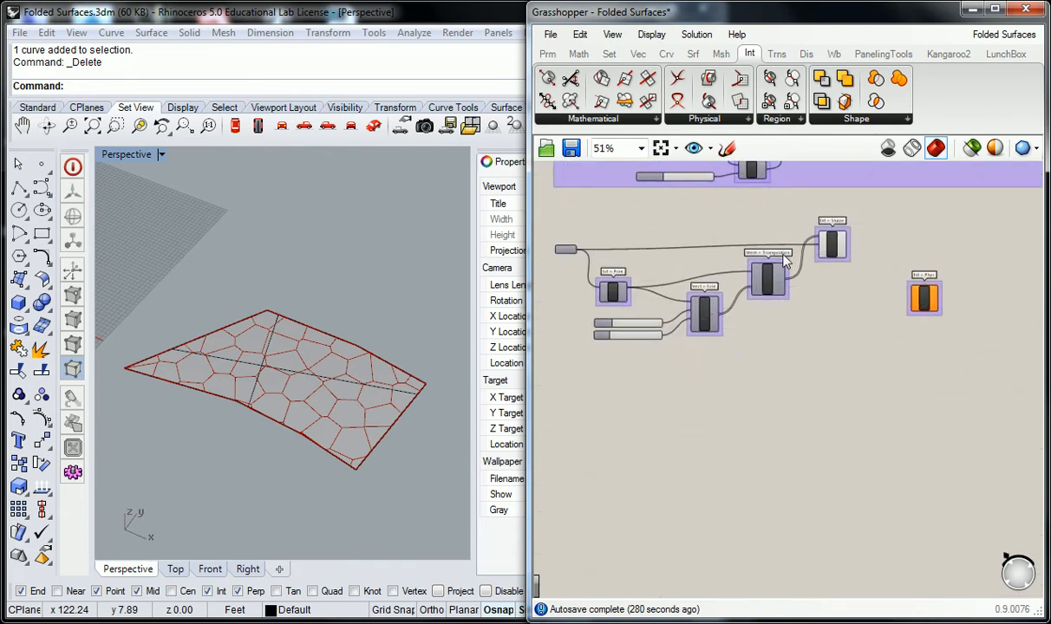
left_click_drag(579, 250, 904, 222)
- Move the whole chain from the Srf parameter to Surface Split down, away from the large purple group above
left_click_drag(864, 392, 537, 189)
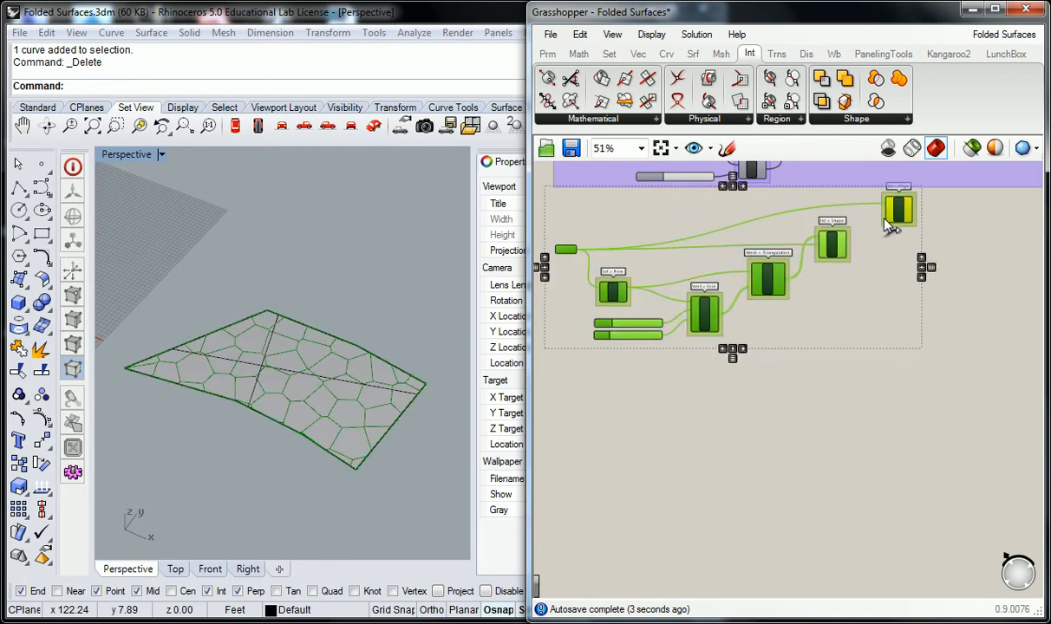
left_click_drag(901, 210, 912, 293)
left_click(854, 236)
scroll(843, 342, "up", 3)
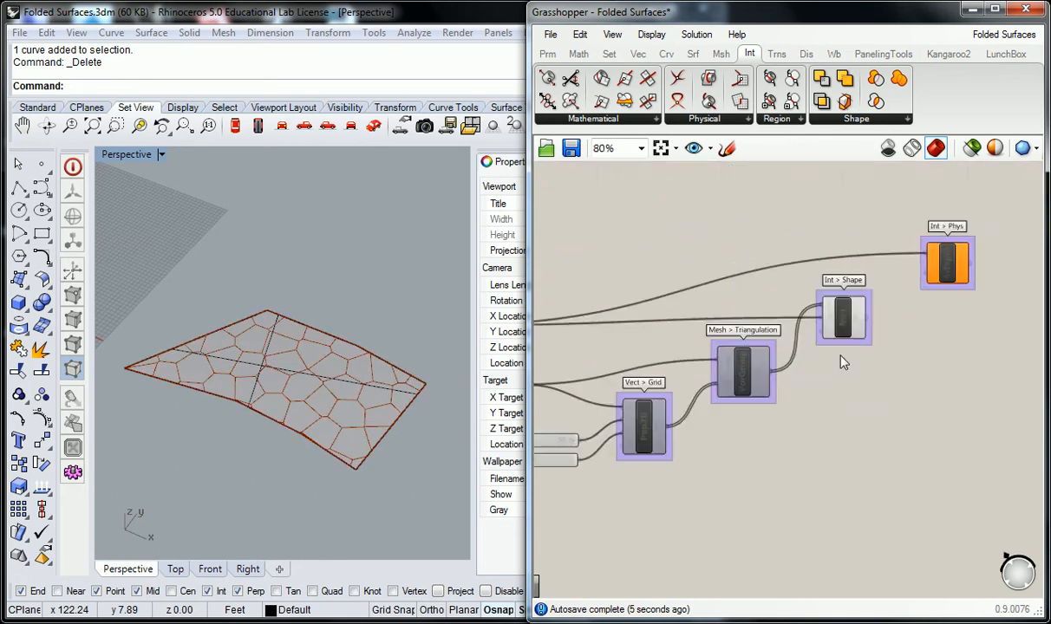
- Connect the R output of Region Intersection to the C input of Surface Split
right_click_drag(862, 282, 794, 323)
left_click(774, 350)
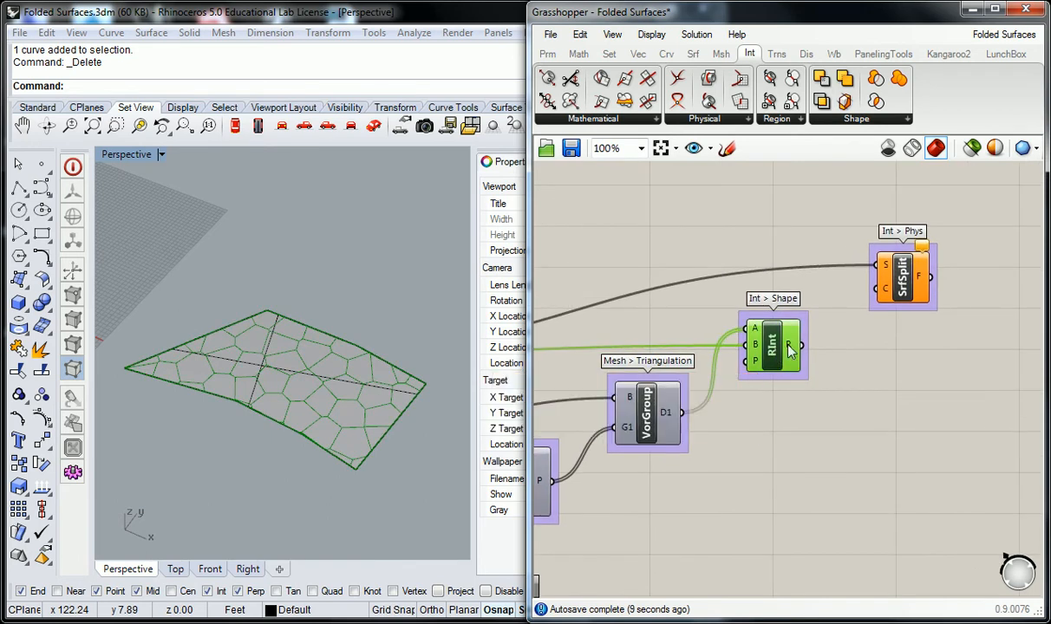
left_click_drag(801, 345, 875, 291)
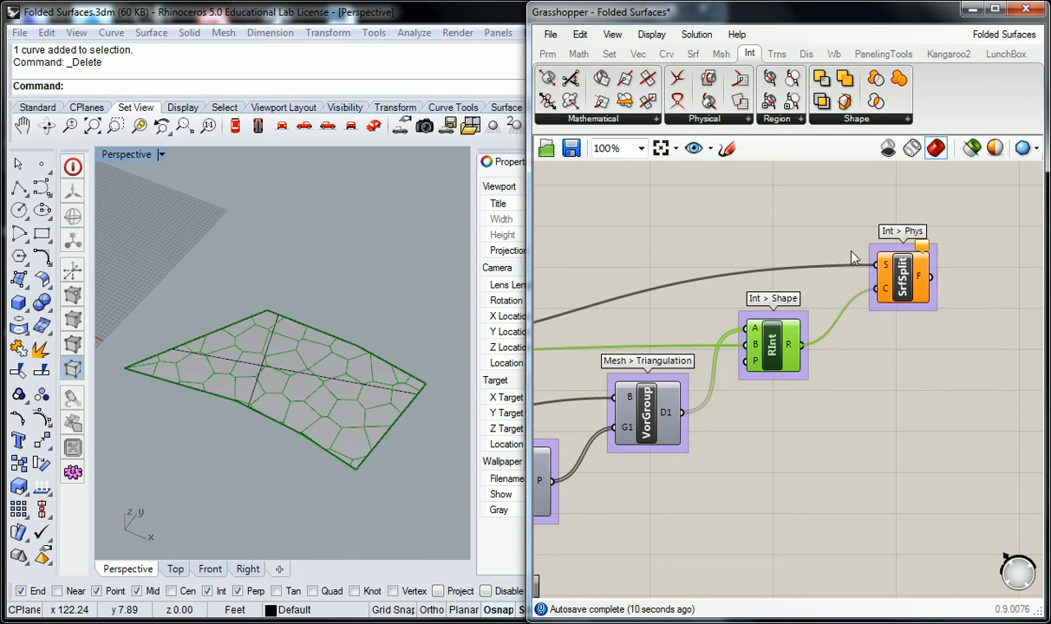
left_click(839, 233)
- Examine the Surface Split preview in the Perspective viewport and review the component chain that produces it
right_click_drag(957, 263, 930, 264)
left_click(878, 276)
scroll(364, 390, "up", 5)
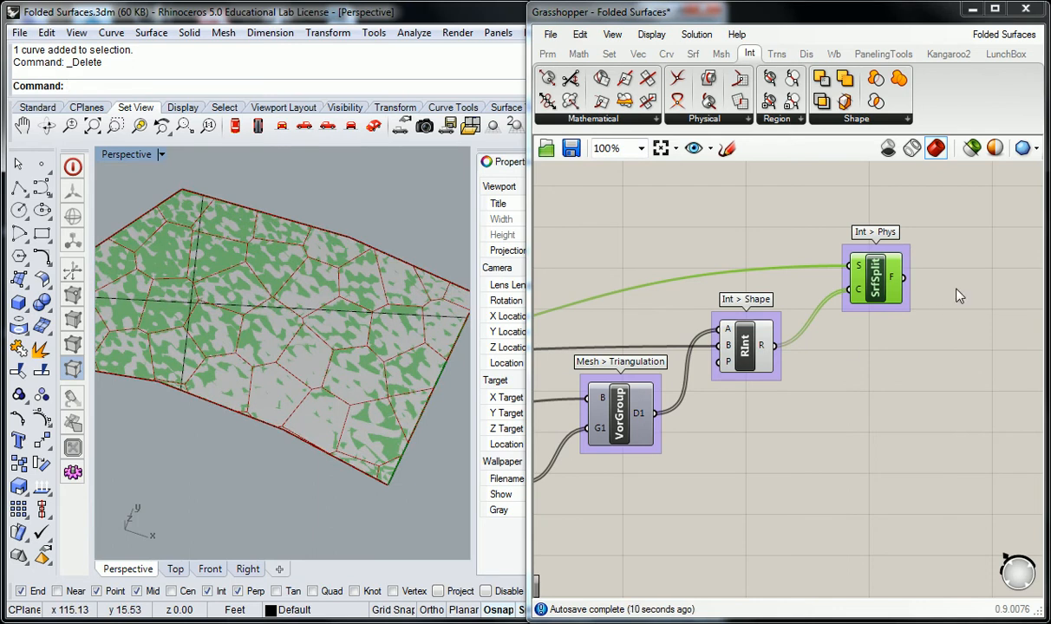
mouse_move(894, 281)
left_click(958, 258)
scroll(965, 261, "down", 2)
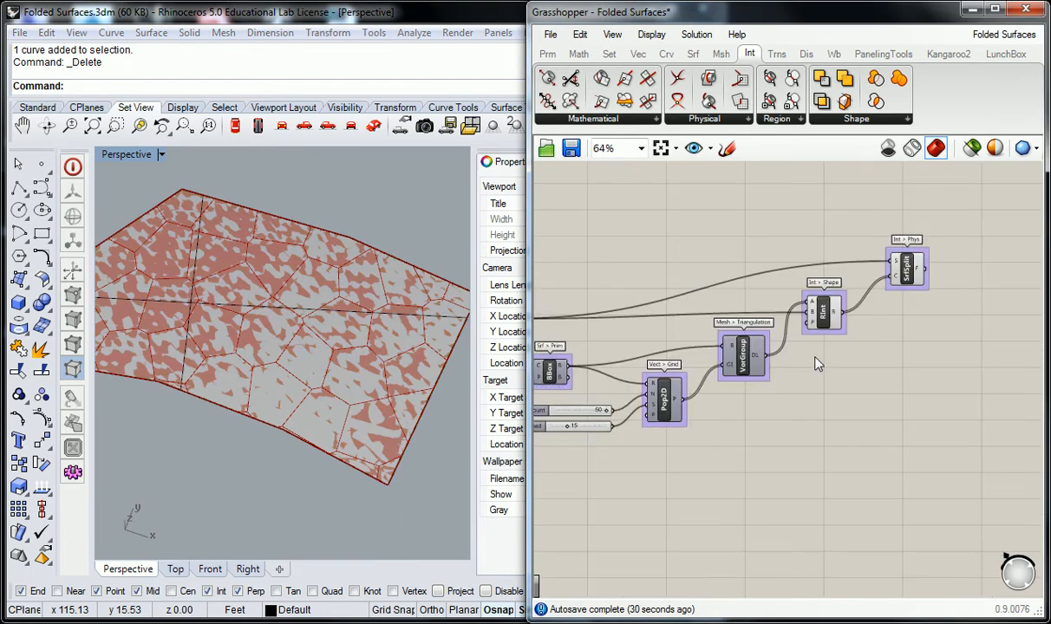
right_click_drag(876, 340, 942, 335)
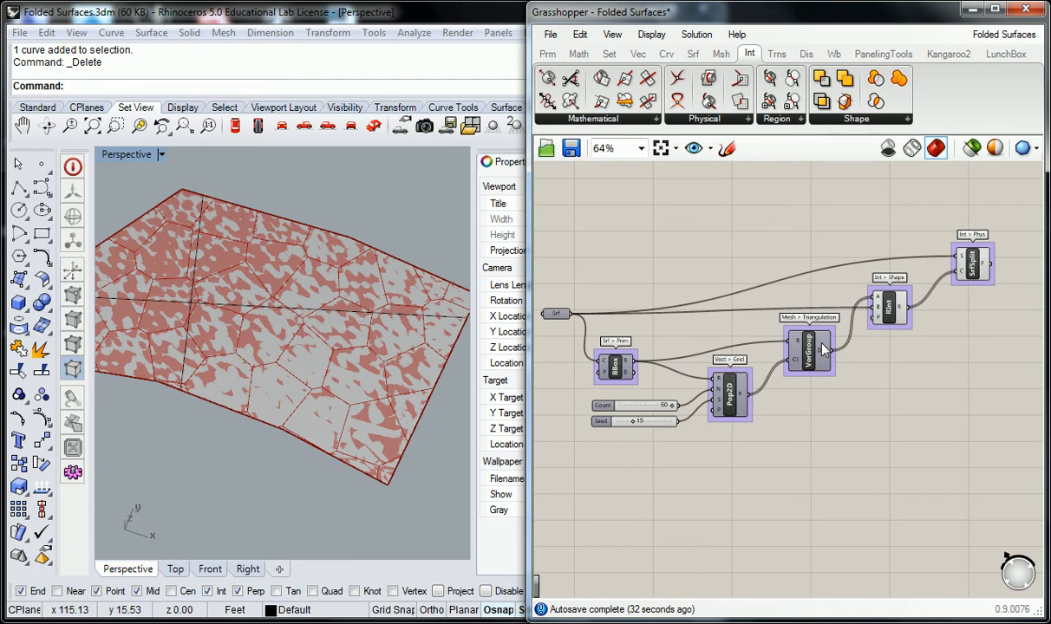
right_click_drag(348, 292, 381, 290)
right_click_drag(772, 240, 670, 269)
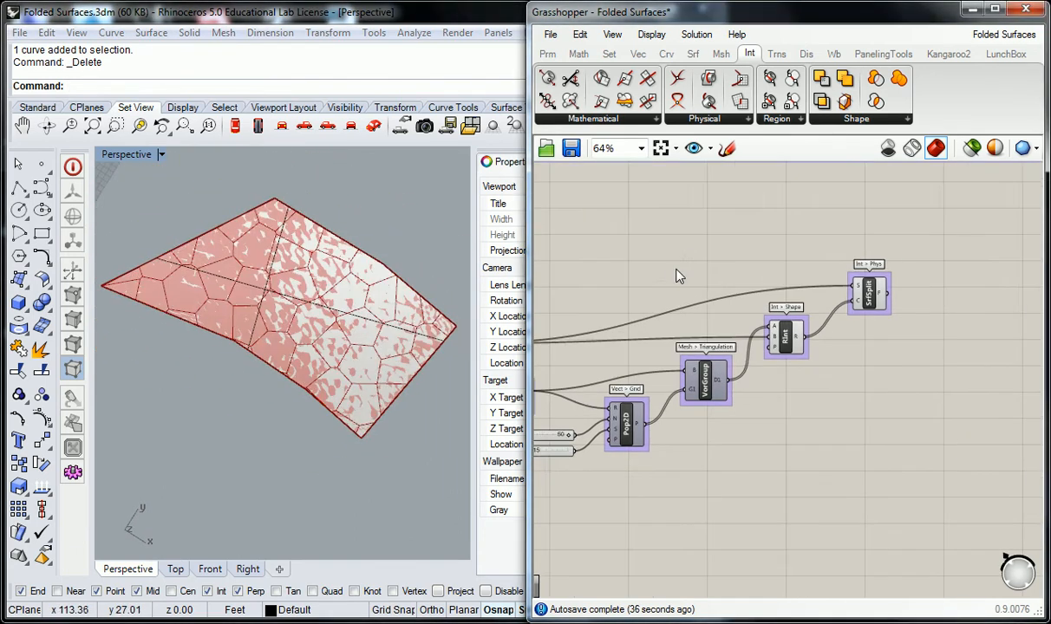
scroll(893, 289, "up", 2)
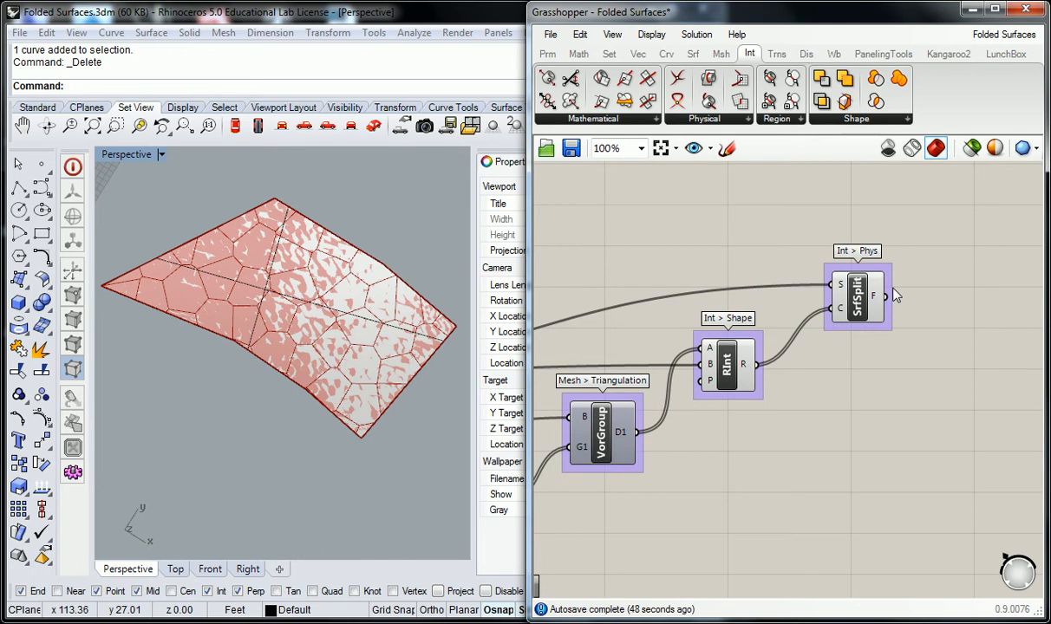
- Add a Scale component from the Affine transforms to the canvas beyond the Surface Split component
right_click_drag(896, 295, 801, 239)
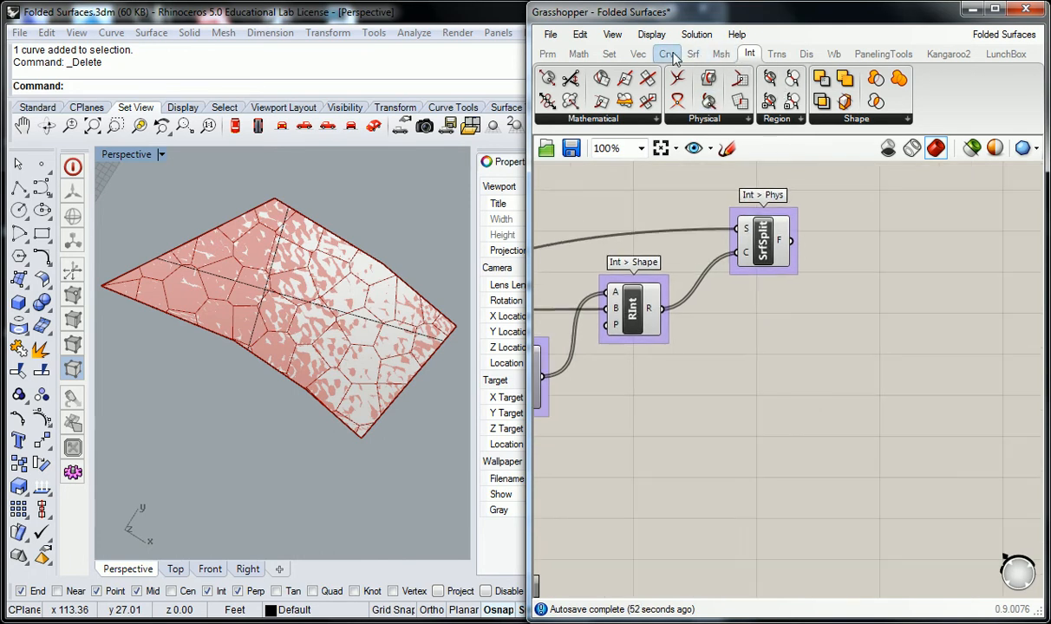
left_click(776, 54)
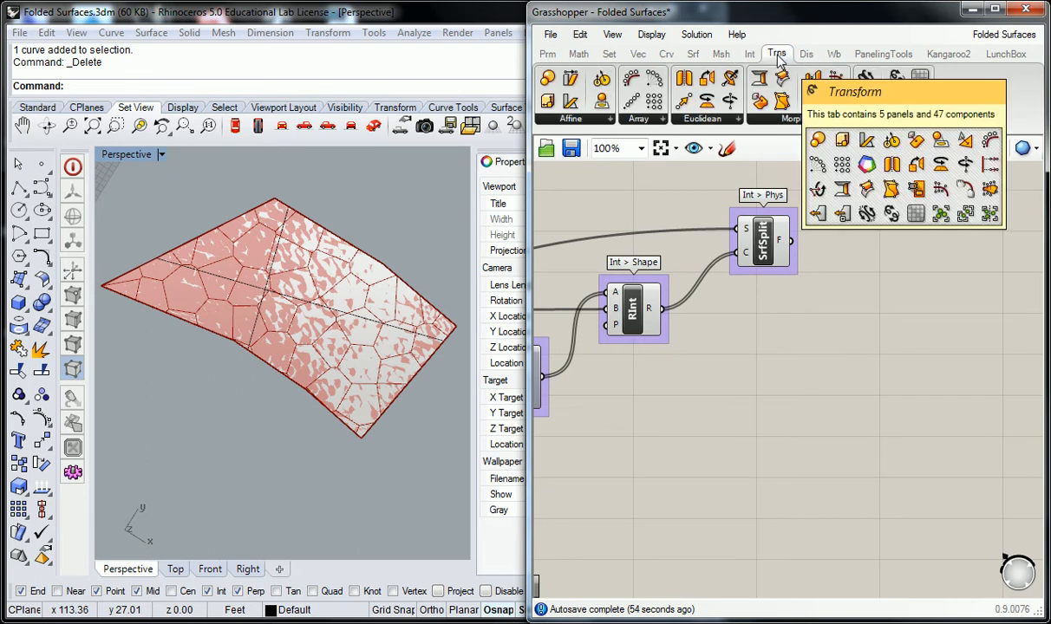
left_click(589, 121)
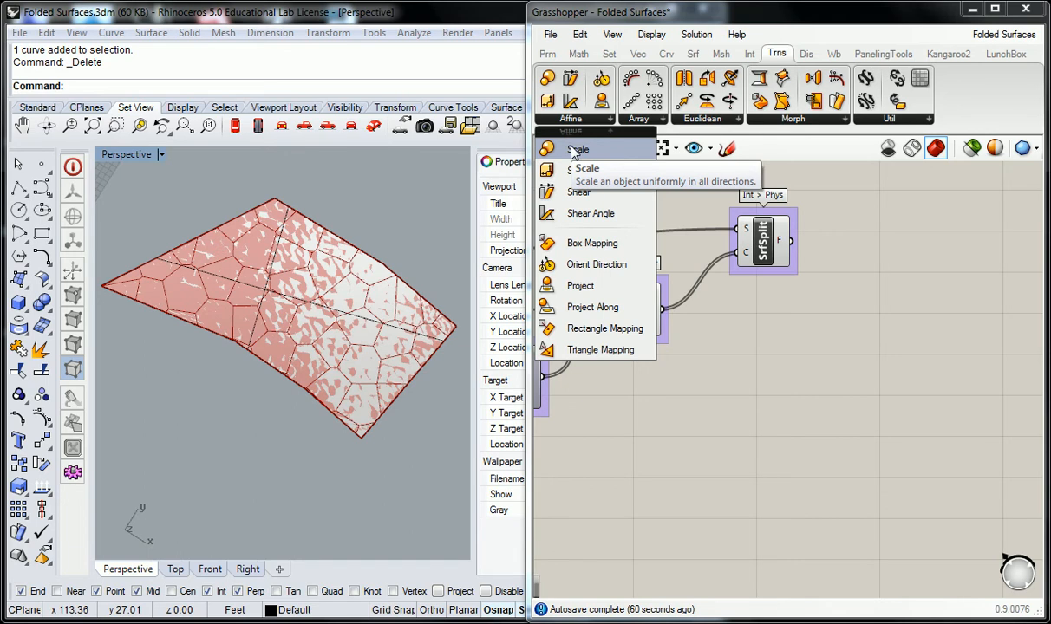
left_click_drag(572, 154, 901, 344)
right_click_drag(901, 344, 827, 336)
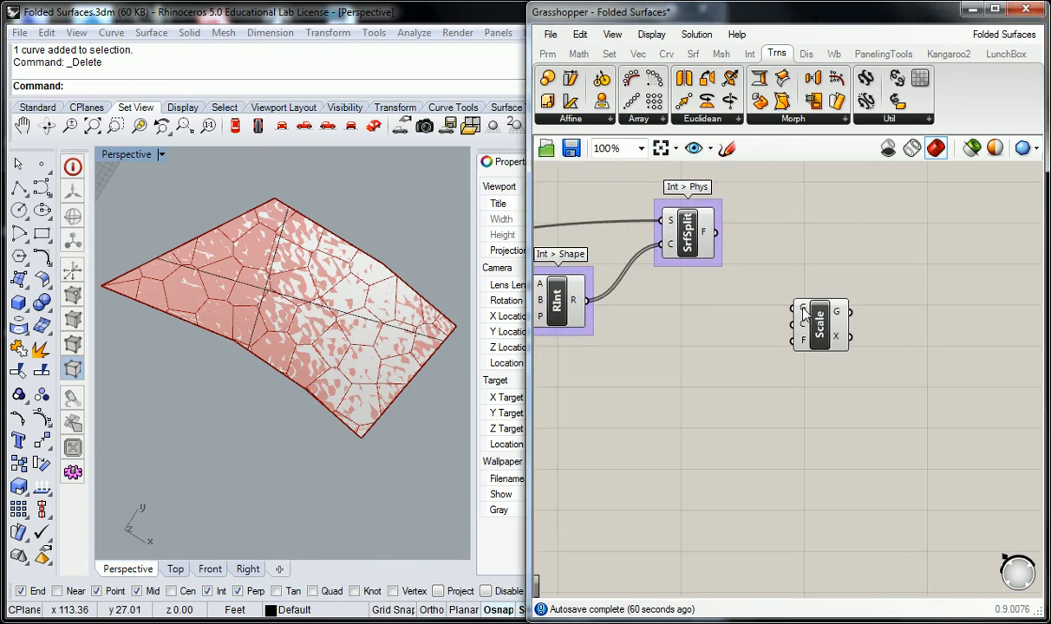
- Group the Scale component and label the group "Trans > Affine"
left_click(817, 319)
key("ctrl+g")
right_click(832, 297)
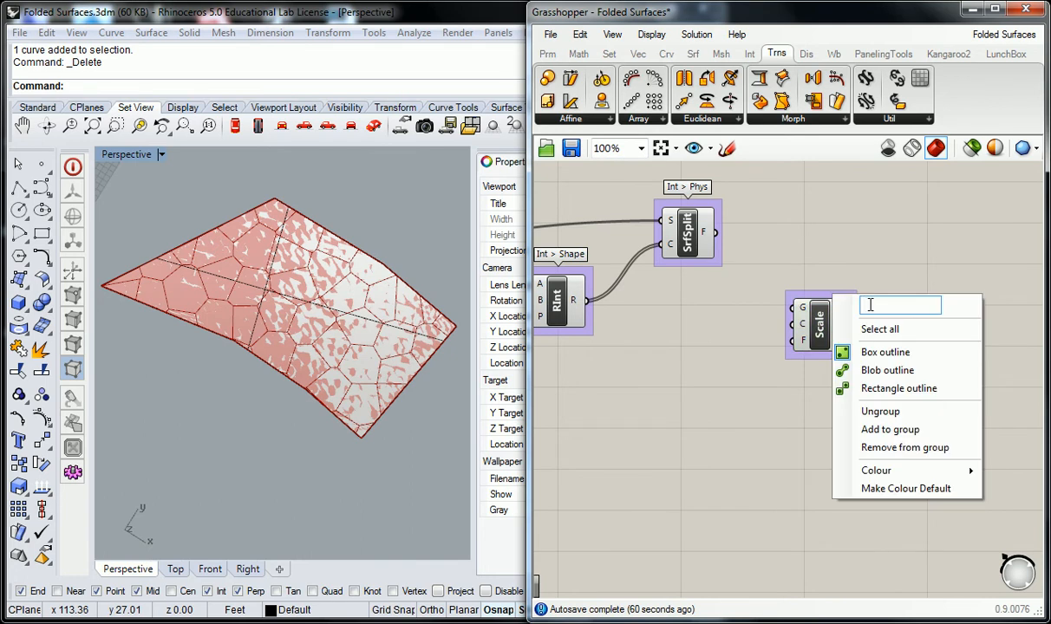
type("Trans > Affine")
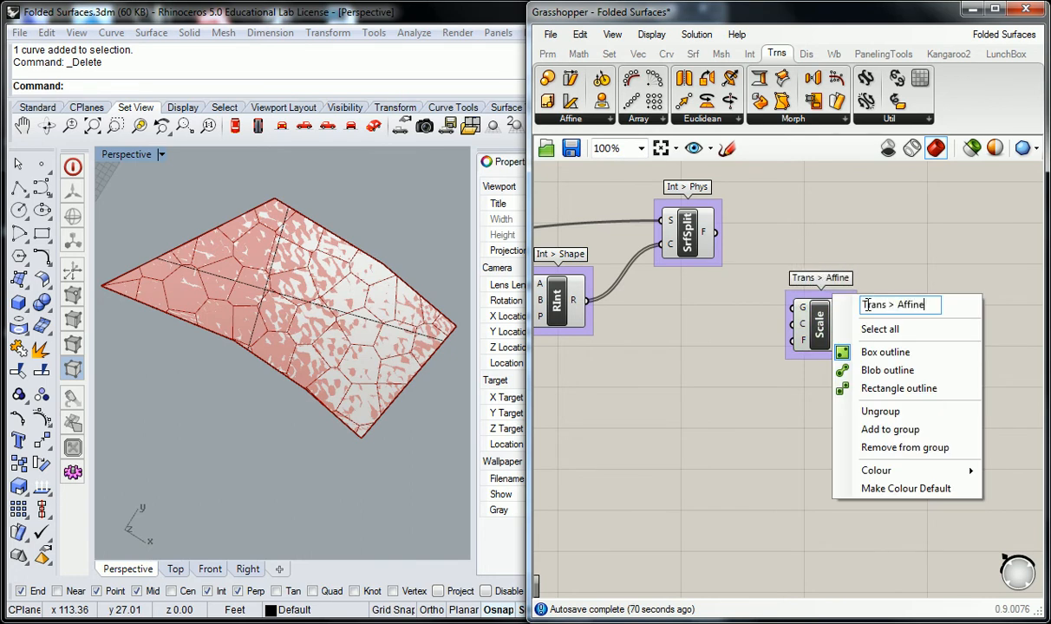
left_click(886, 272)
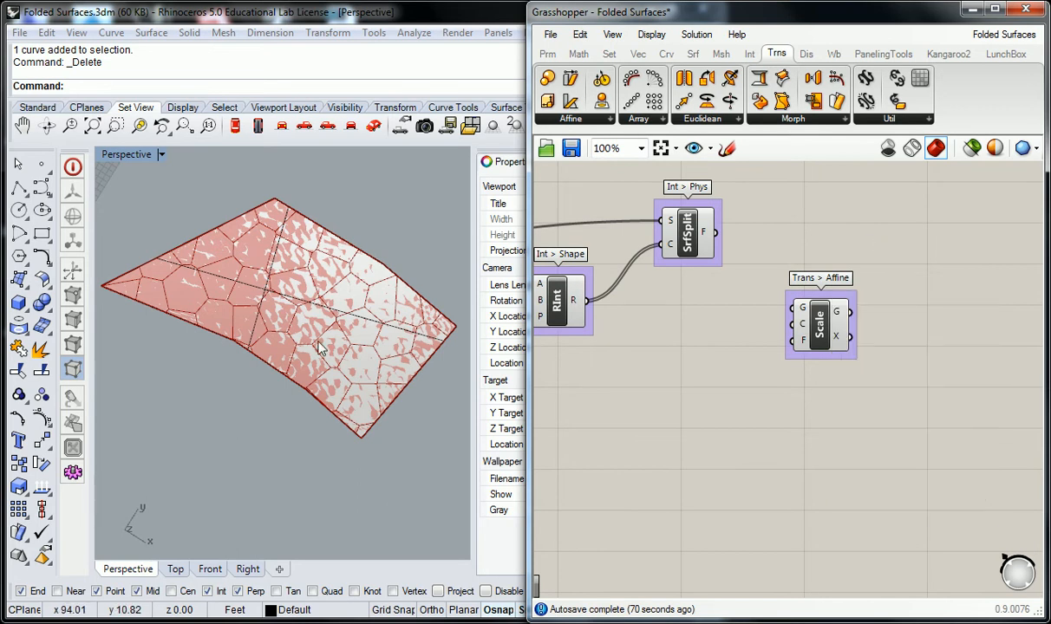
- Connect the F output of Surface Split to the G input of the Scale component
scroll(321, 317, "up", 4)
scroll(307, 330, "down", 2)
left_click(299, 402)
scroll(294, 367, "up", 6)
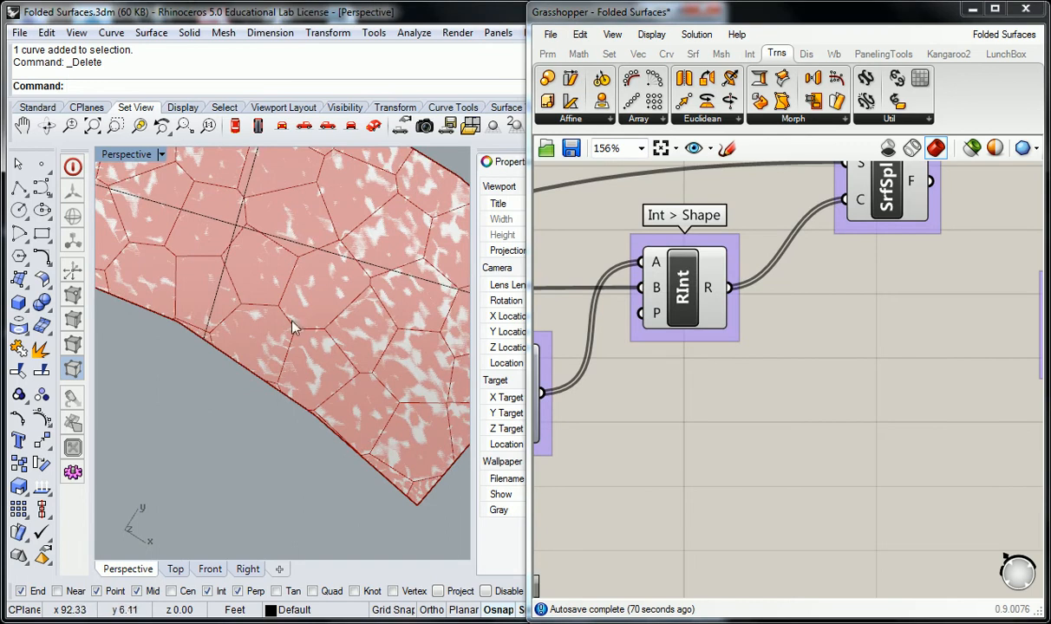
scroll(710, 396, "down", 2)
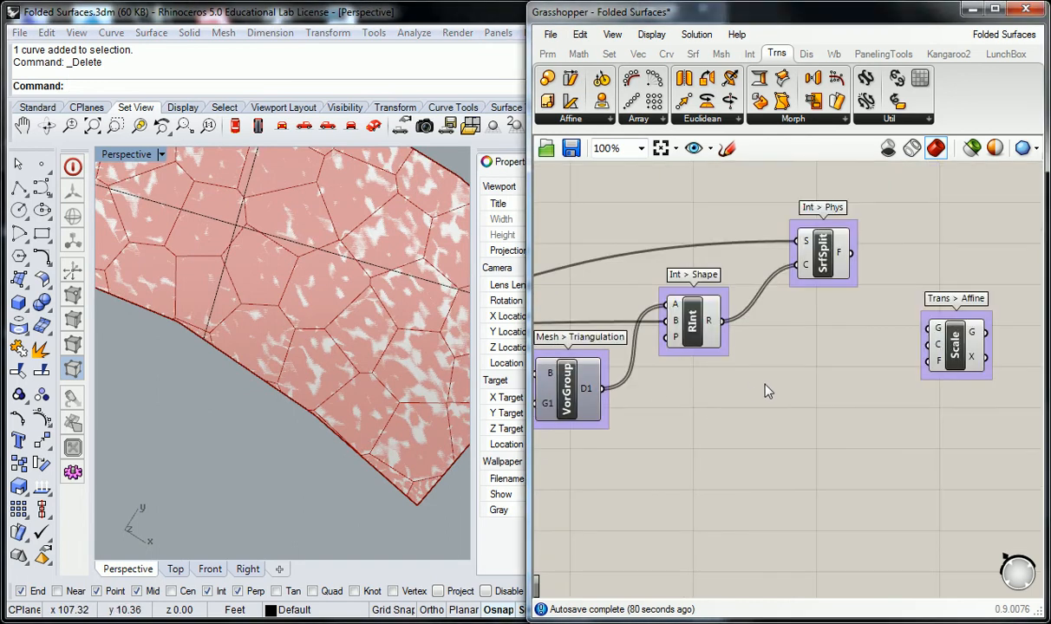
right_click_drag(861, 364, 767, 390)
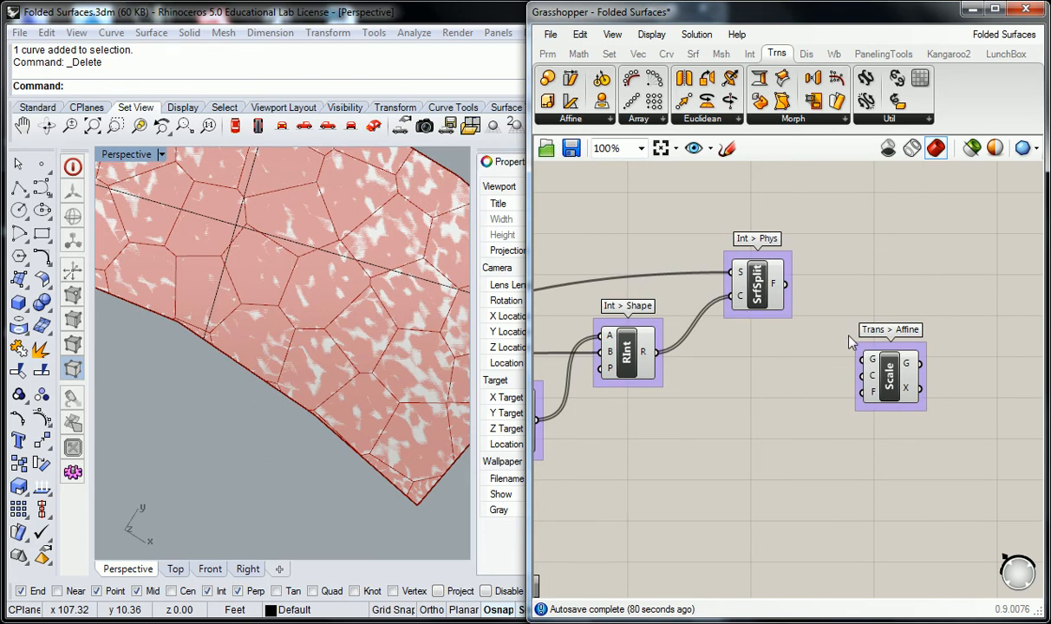
mouse_move(874, 364)
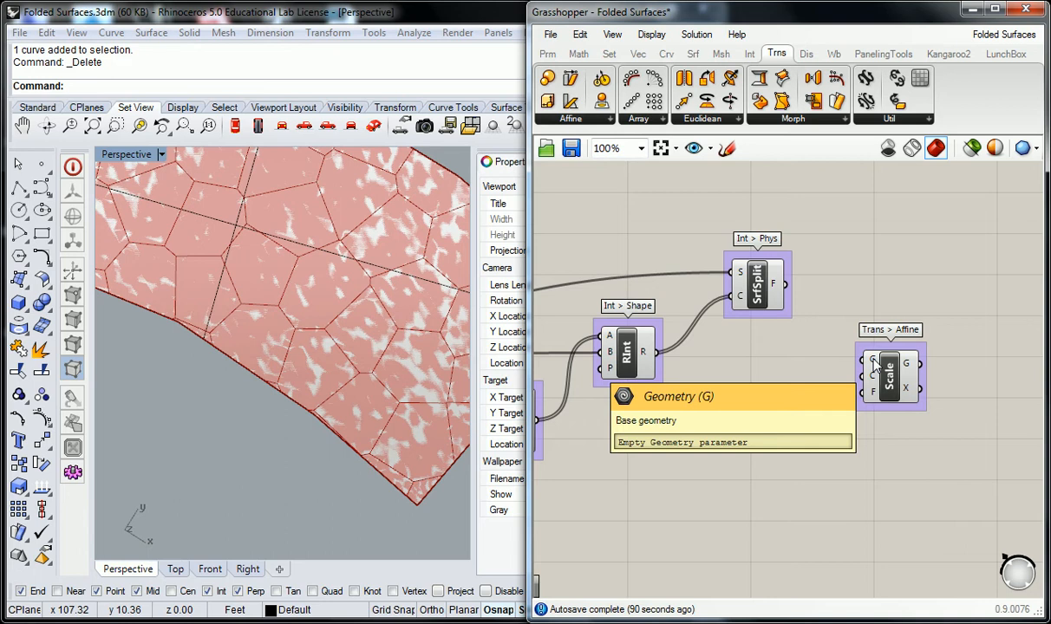
left_click_drag(786, 288, 863, 360)
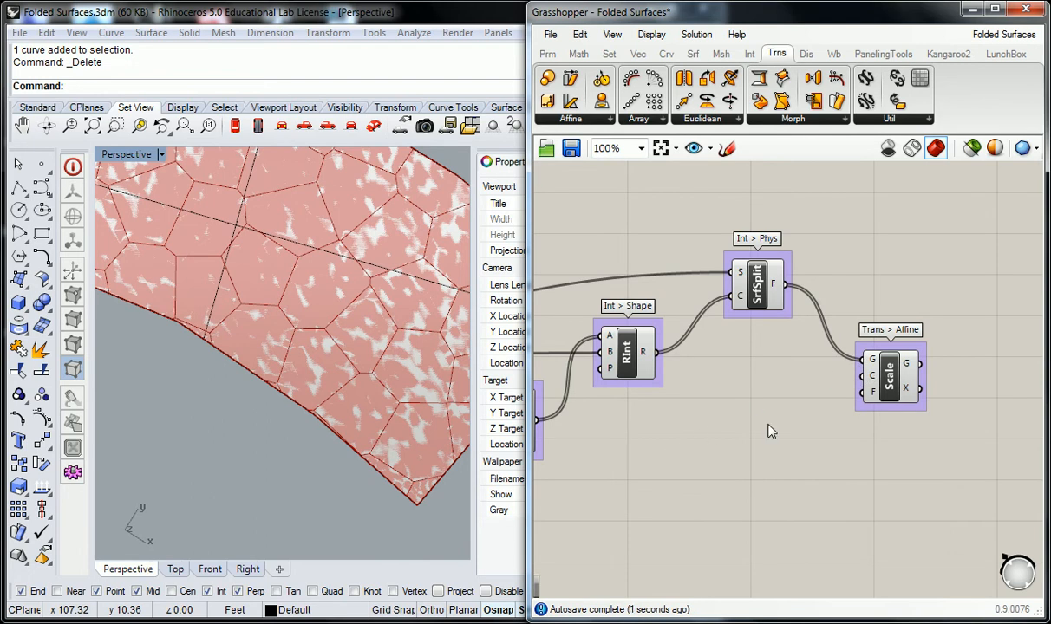
- Examine the split surface and its position relative to the world origin, considering the Scale component's centre input
scroll(815, 360, "down", 1)
scroll(815, 360, "up", 1)
right_click_drag(364, 330, 295, 321)
mouse_move(871, 373)
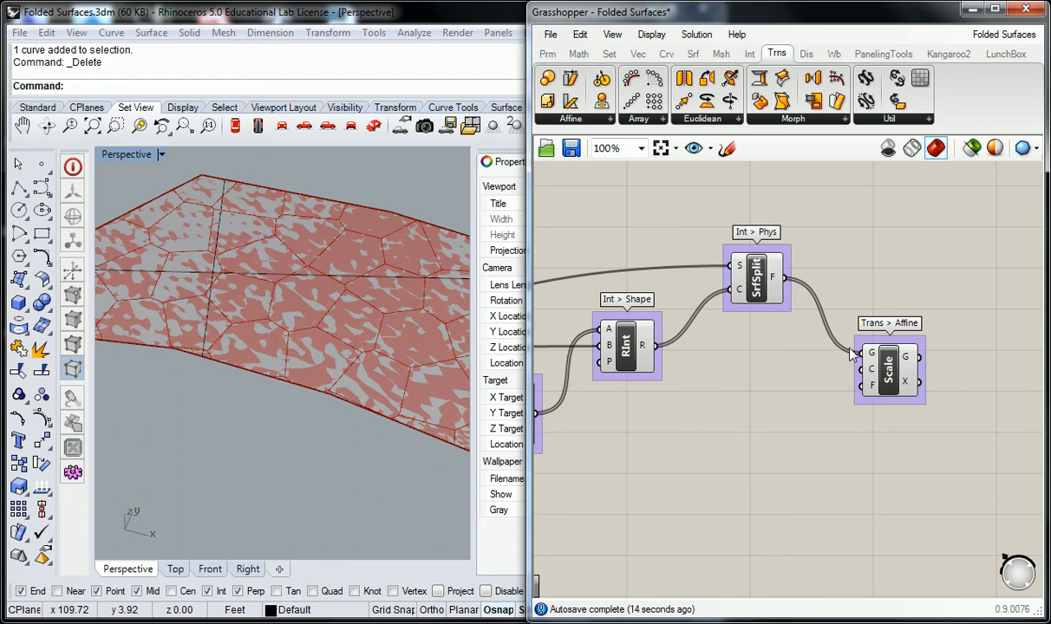
right_click_drag(325, 443, 316, 331)
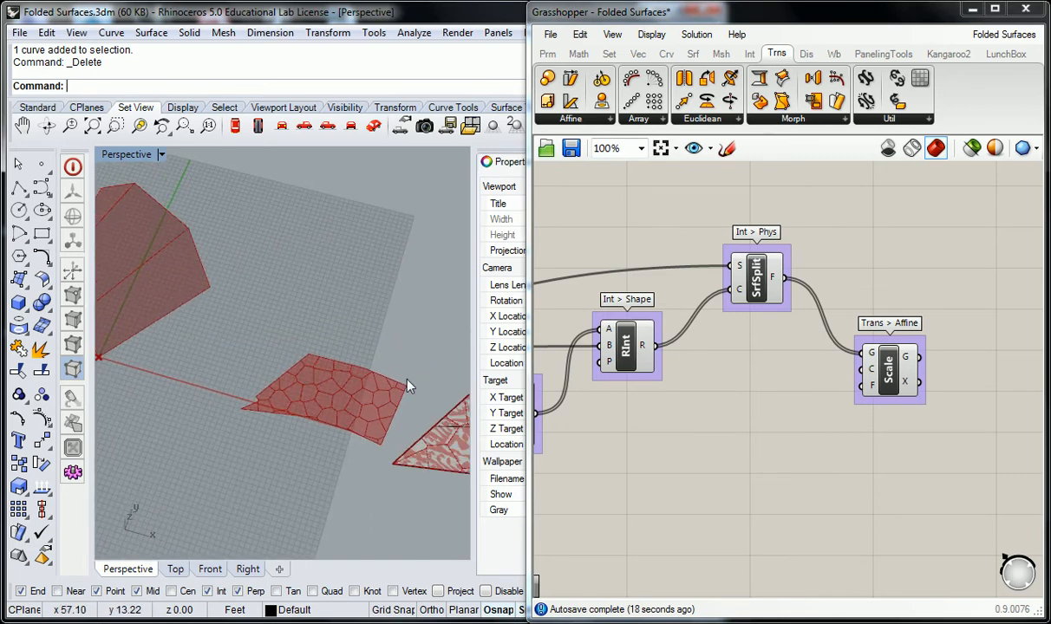
right_click_drag(393, 418, 295, 369)
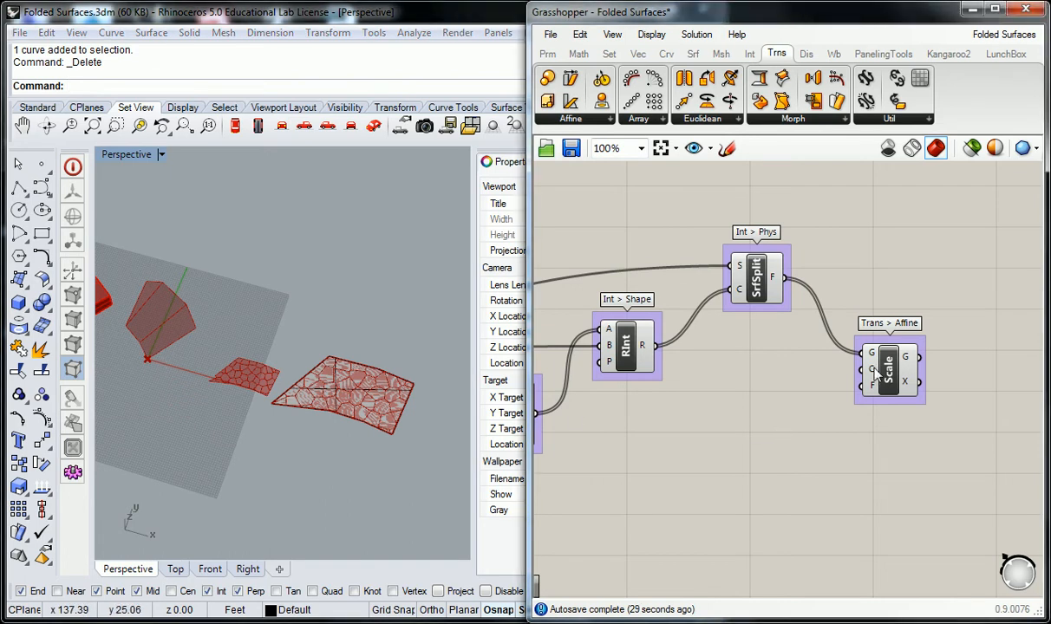
left_click(356, 443)
scroll(395, 377, "up", 6)
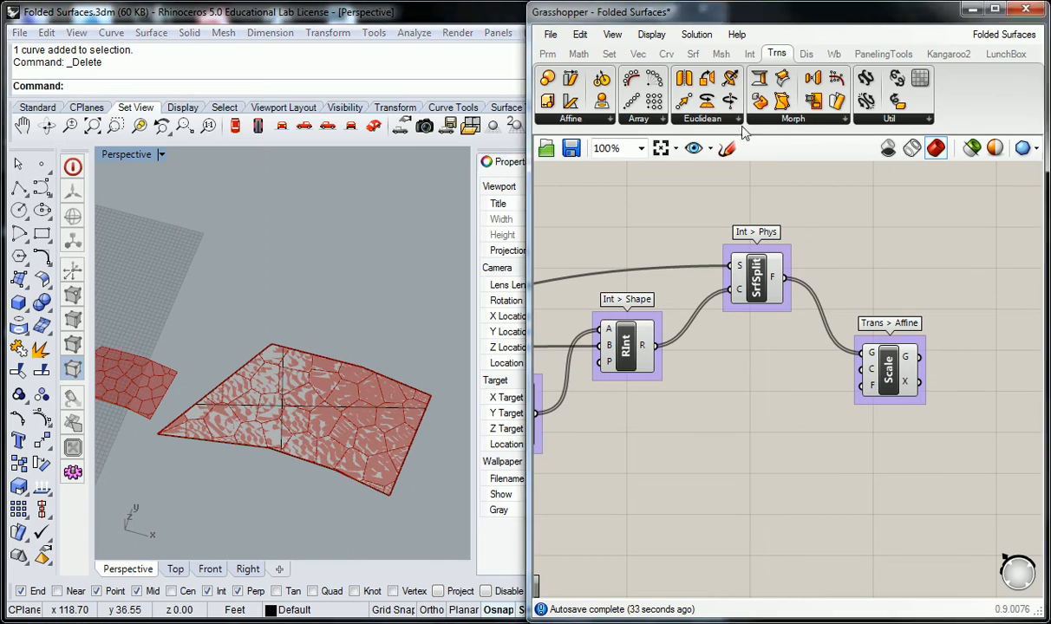
- Add an Area component between Surface Split and Scale, and connect Surface Split's F output to its G input
left_click(692, 54)
left_click(628, 122)
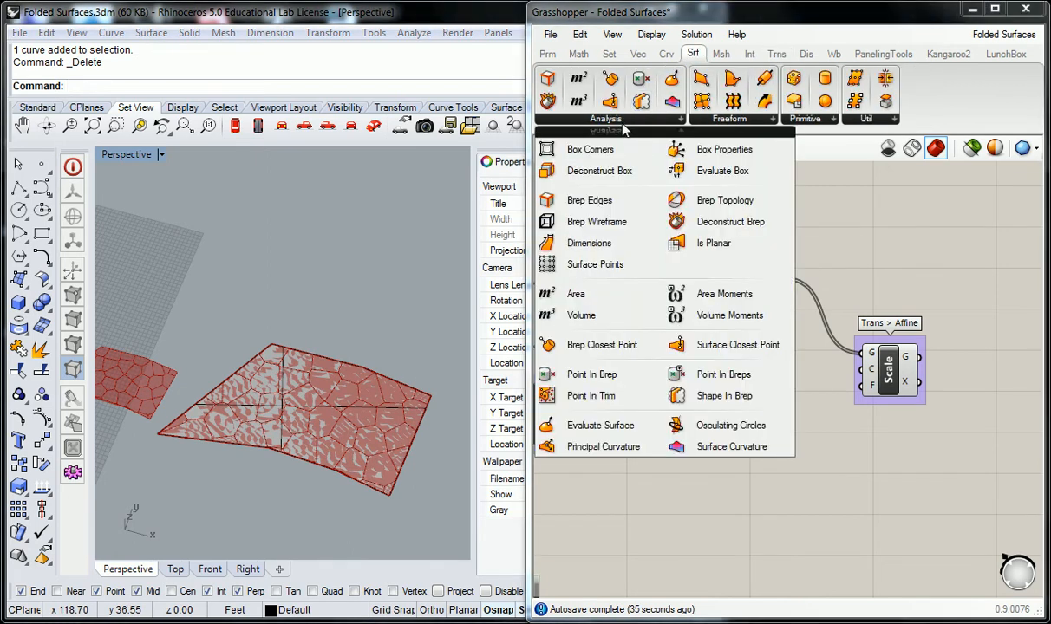
left_click_drag(605, 291, 784, 384)
left_click_drag(784, 278, 792, 392)
left_click(900, 368)
left_click_drag(900, 368, 999, 308)
left_click_drag(815, 392, 876, 347)
left_click(927, 409)
right_click_drag(926, 402, 835, 421)
left_click_drag(899, 331, 902, 316)
left_click(849, 352)
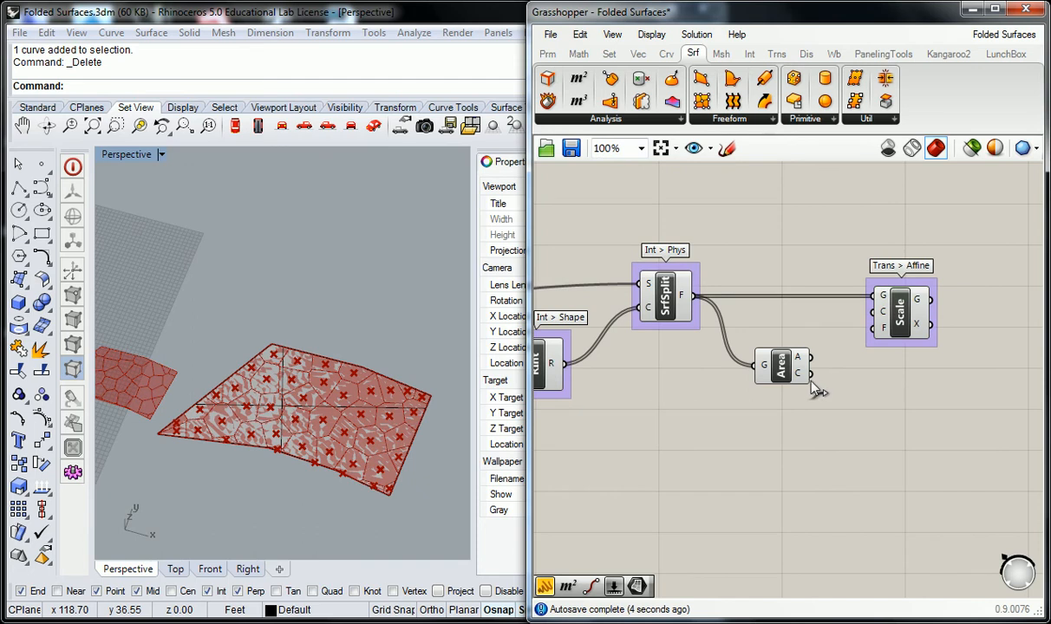
- Connect the Area component's C output to the Scale component's C input
left_click_drag(809, 373, 871, 327)
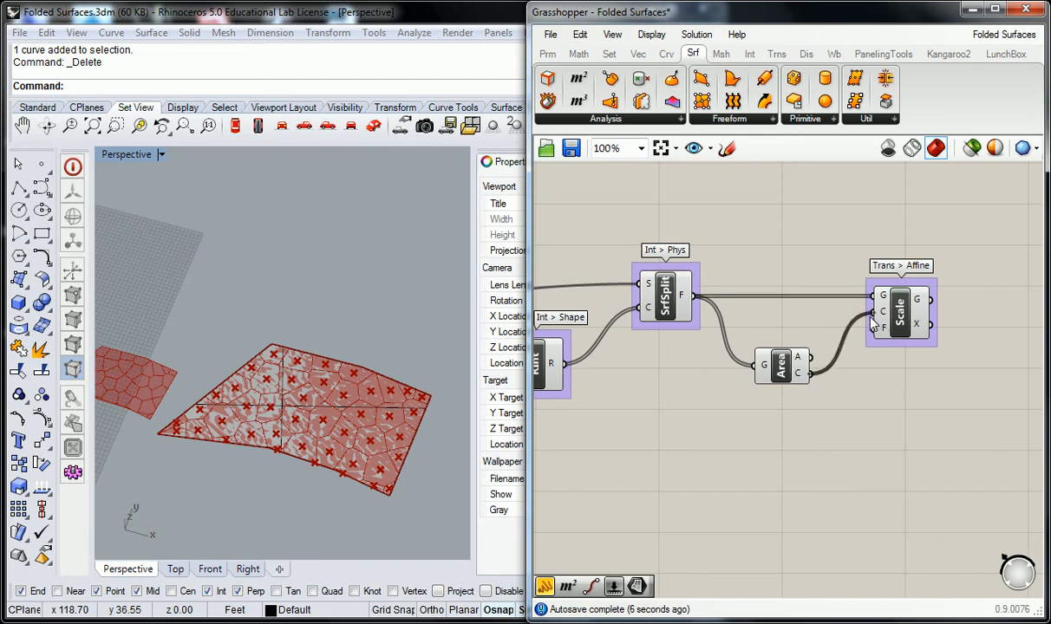
right_click_drag(336, 493, 255, 365)
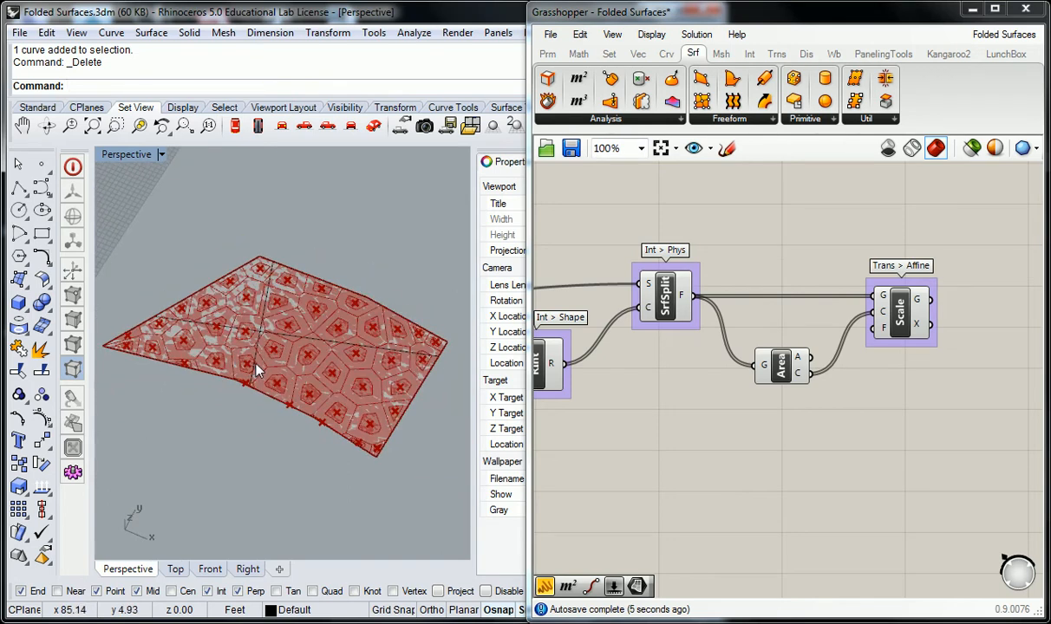
left_click(841, 249)
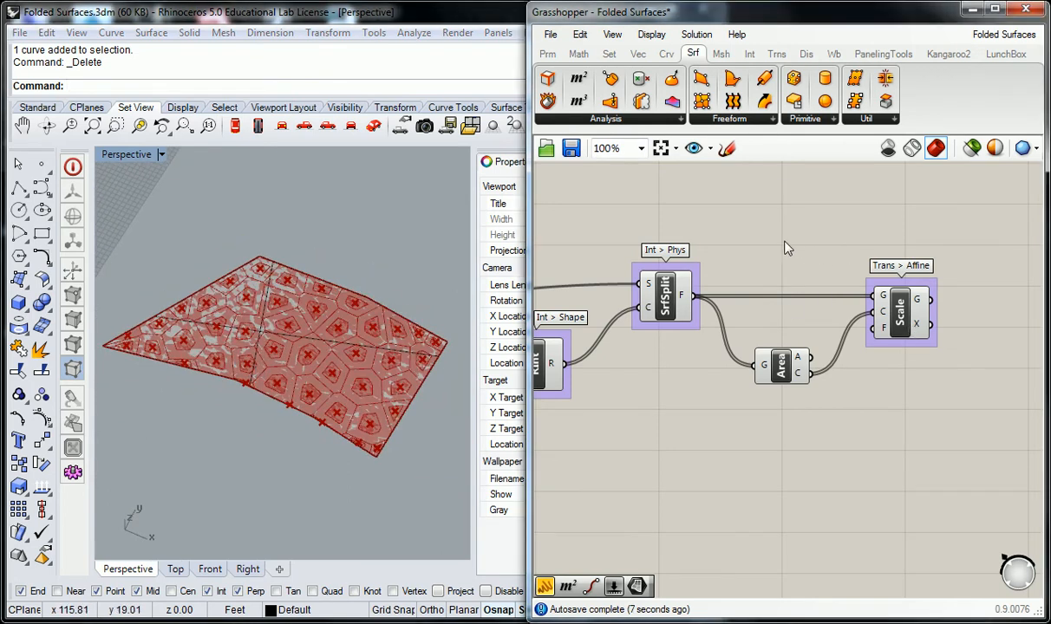
- Add a number slider defined as 0<.55<1 and connect it to the Scale component's F input
double_click(755, 233)
type("0.")
type(".5")
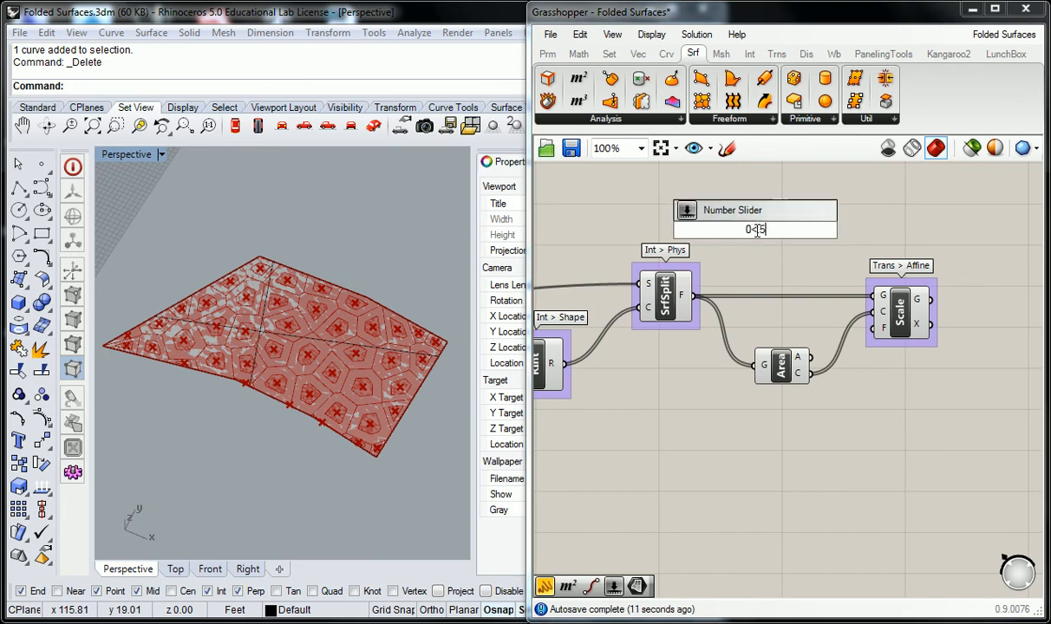
type("5<1")
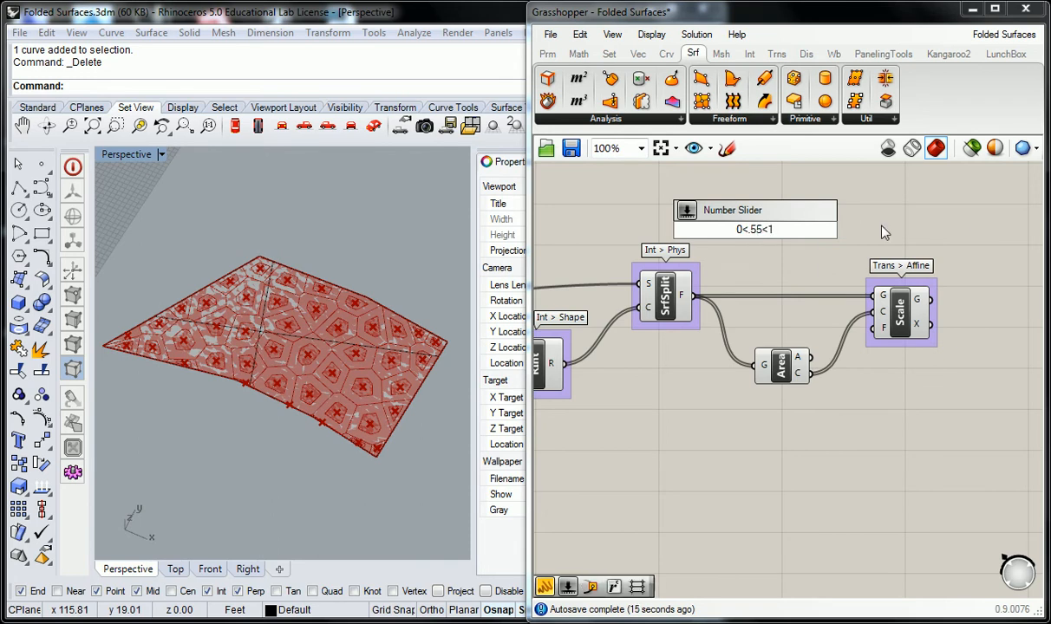
key("Return")
left_click_drag(821, 230, 872, 327)
- Set the Factor slider to 0.64 and inspect the scaled cells
left_click_drag(778, 230, 786, 230)
scroll(330, 334, "up", 5)
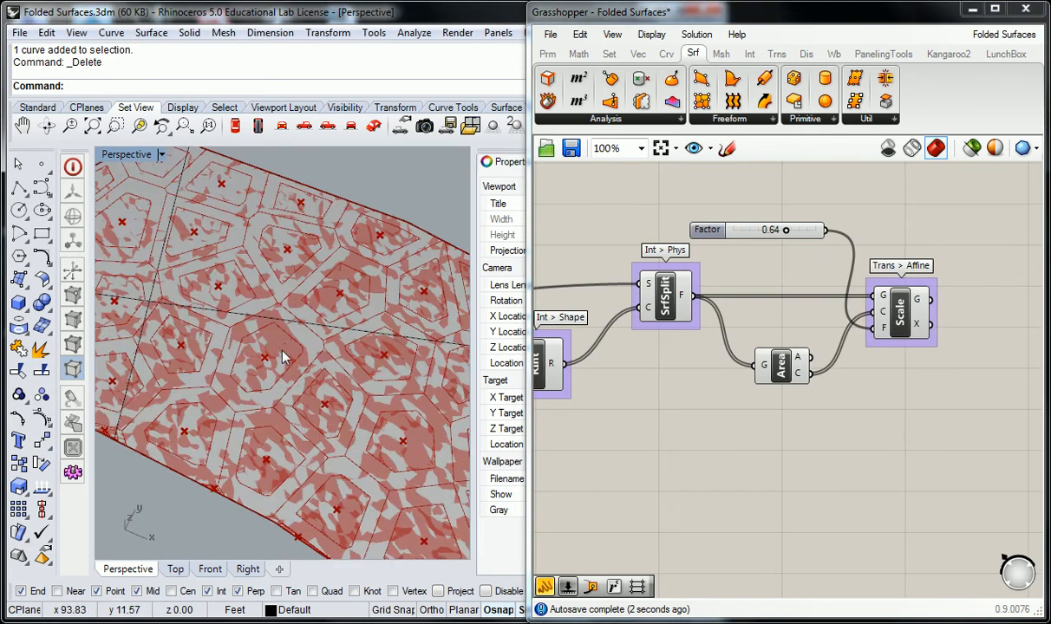
scroll(803, 279, "down", 4)
- Turn off the preview of the Surface Split and Area components so only the scaled cells are displayed
left_click_drag(904, 452, 707, 279)
middle_click(854, 293)
left_click(906, 243)
left_click(943, 235)
mouse_move(943, 236)
right_mouse_down()
mouse_move(901, 225)
mouse_move(929, 232)
right_mouse_up()
scroll(962, 263, "up", 5)
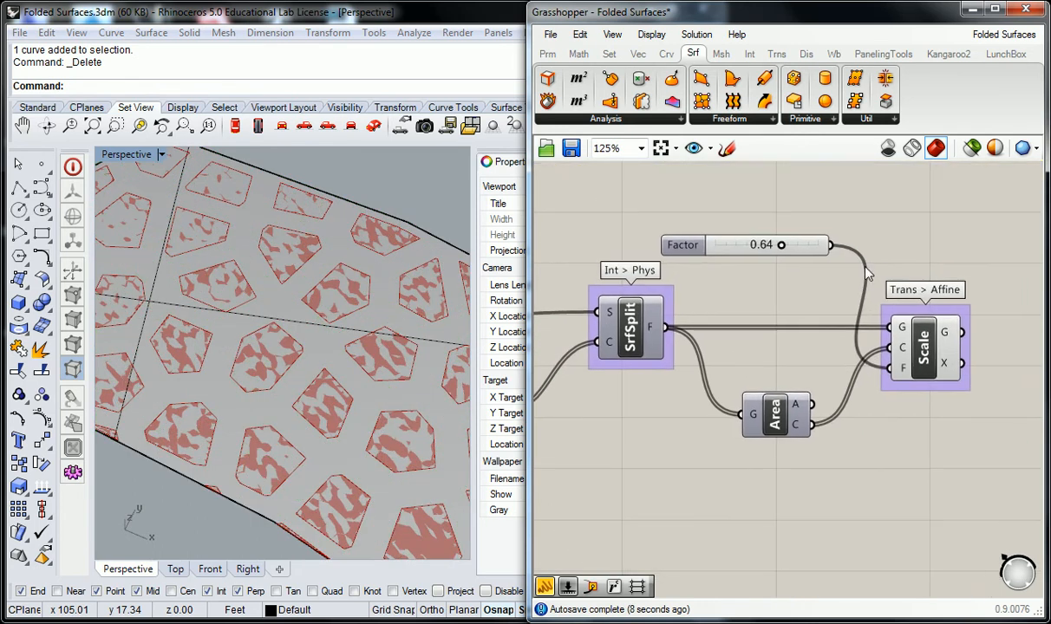
- Set the Factor slider to 0.90 and check the strips between the scaled cells
left_click_drag(781, 248, 810, 271)
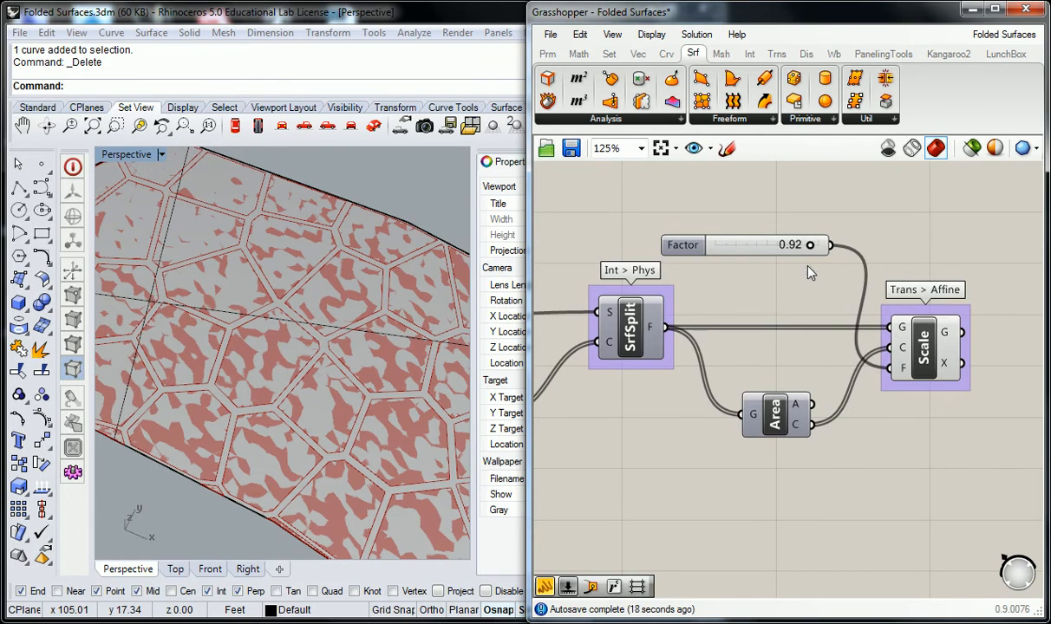
left_click_drag(814, 245, 807, 246)
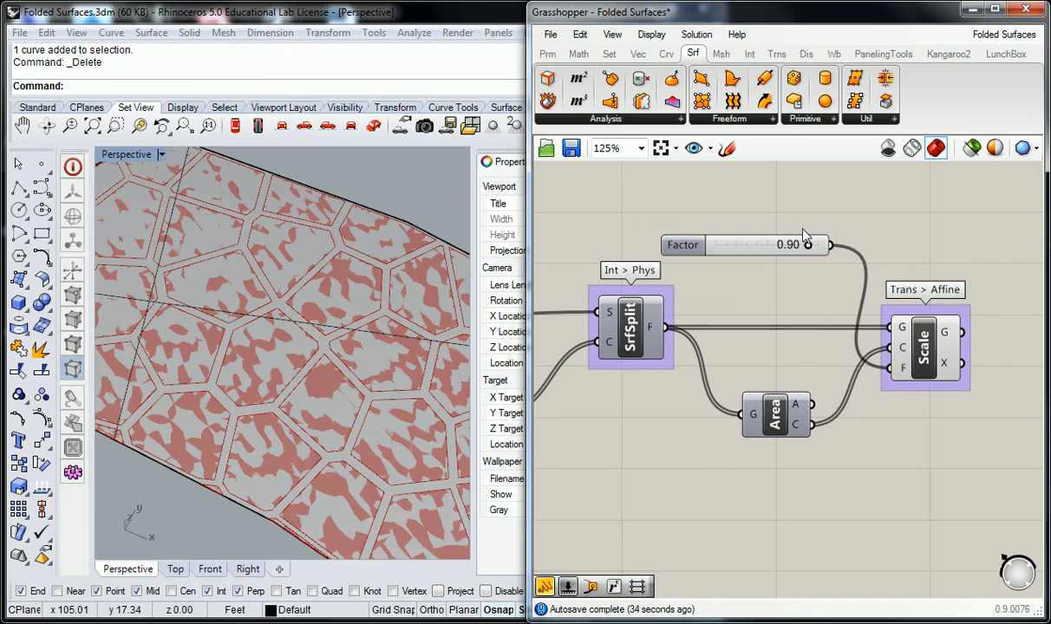
scroll(806, 215, "down", 1)
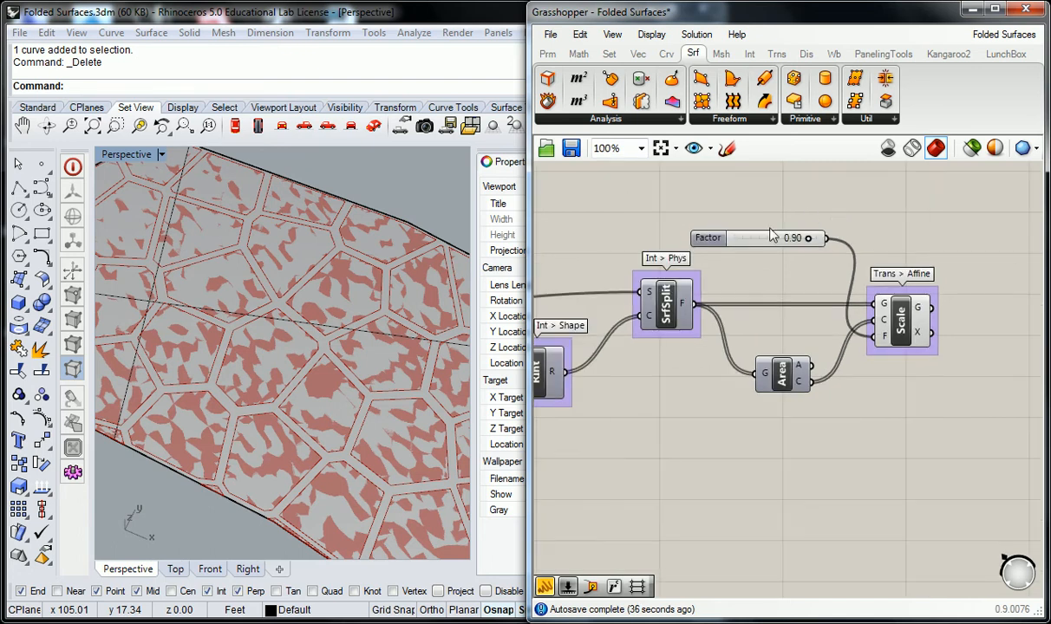
right_click_drag(295, 271, 333, 290)
right_click_drag(838, 213, 775, 221)
right_click_drag(357, 345, 382, 356)
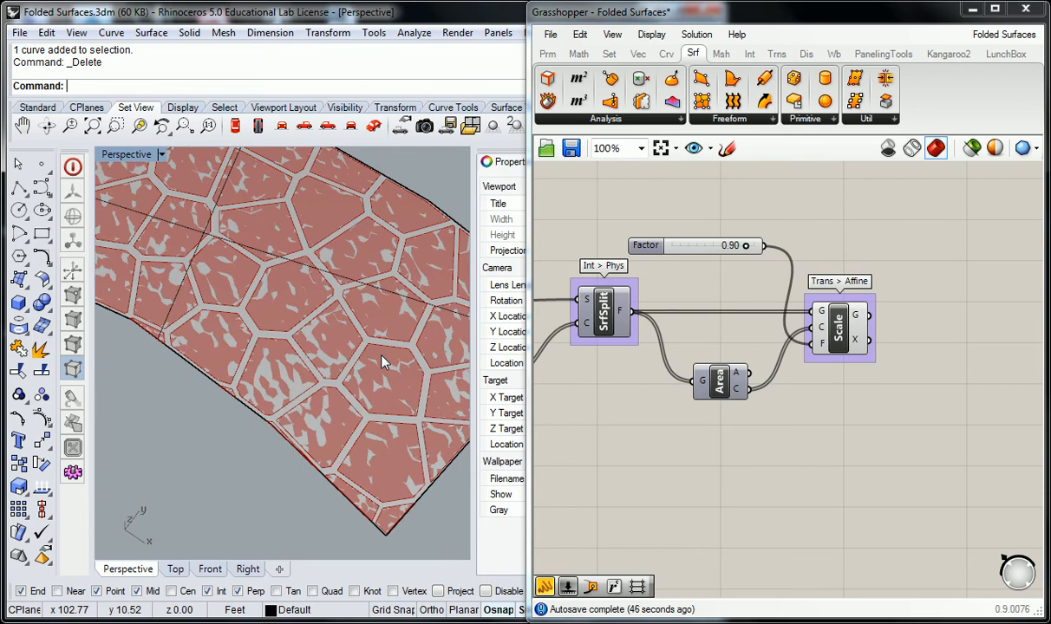
mouse_move(342, 318)
right_mouse_down()
mouse_move(320, 286)
mouse_move(303, 331)
right_mouse_up()
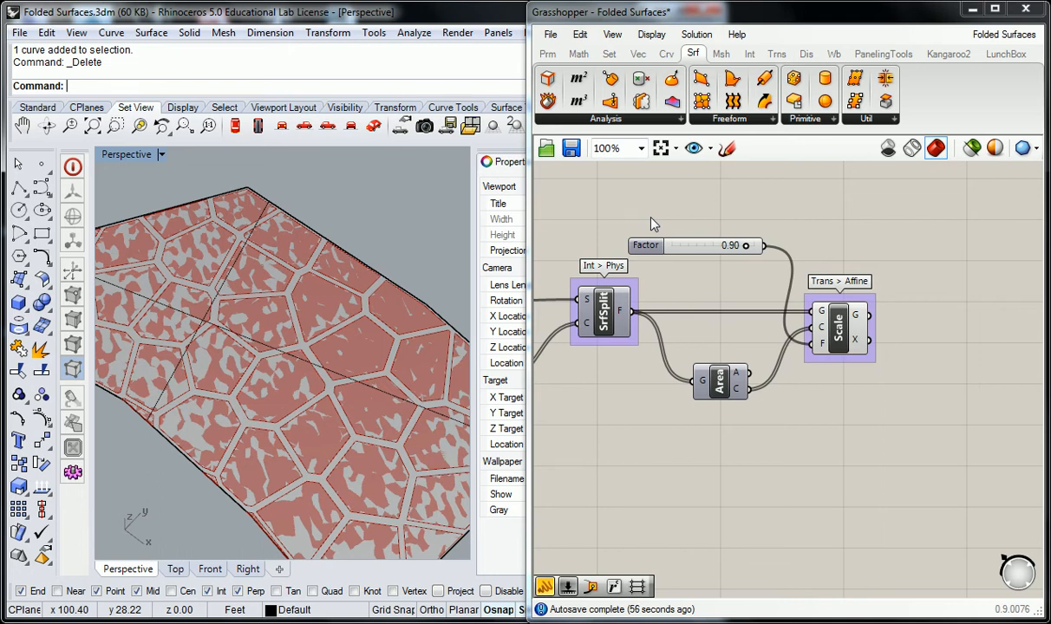
- Turn on the preview of the Region Intersection component to display the original cell outlines
left_click(604, 316)
right_click_drag(615, 361, 766, 383)
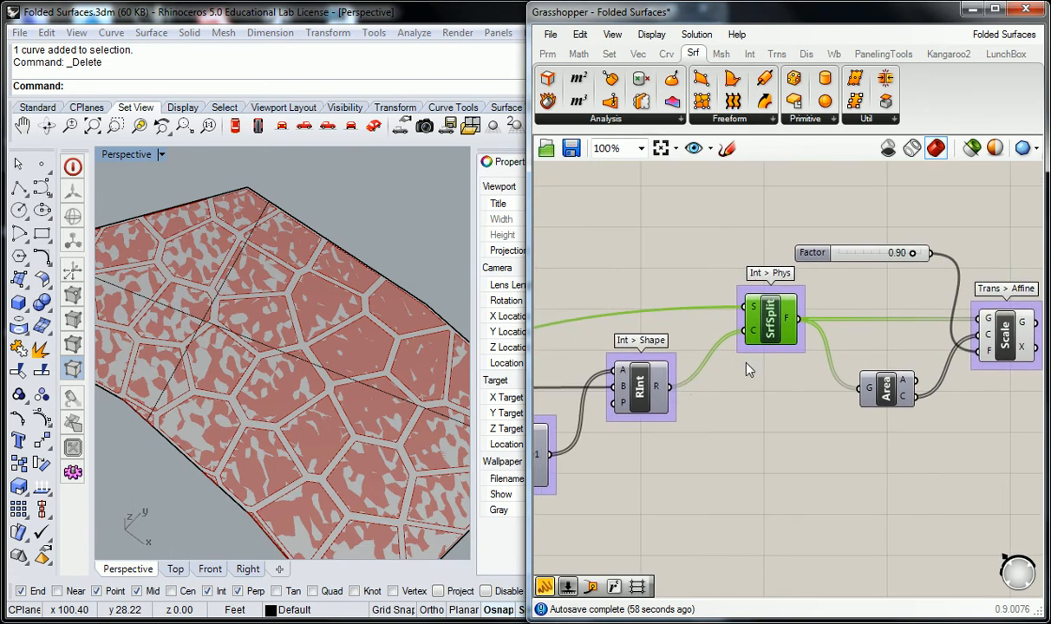
right_click(663, 387)
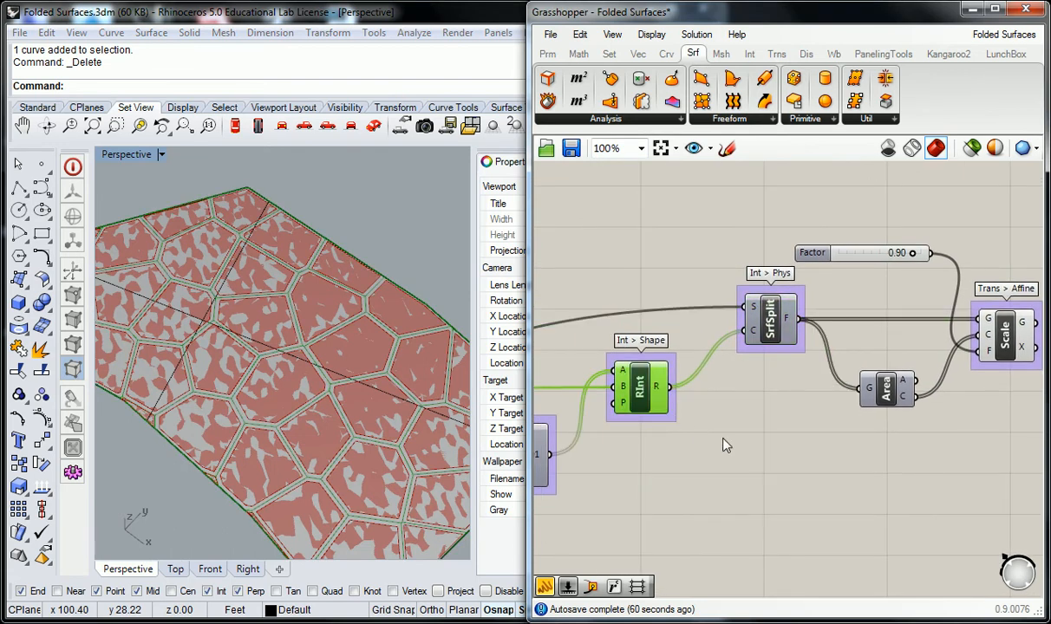
left_click(699, 437)
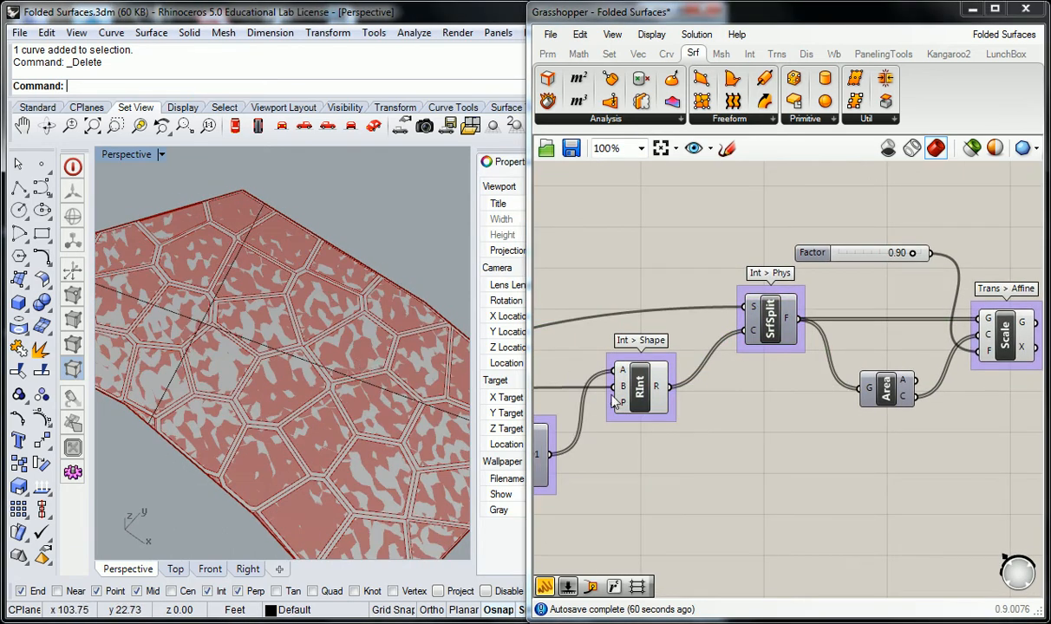
- Highlight the Region Intersection curves and examine the gaps between the original cell outlines and the scaled cells
left_click(613, 366)
right_click_drag(343, 317, 361, 338)
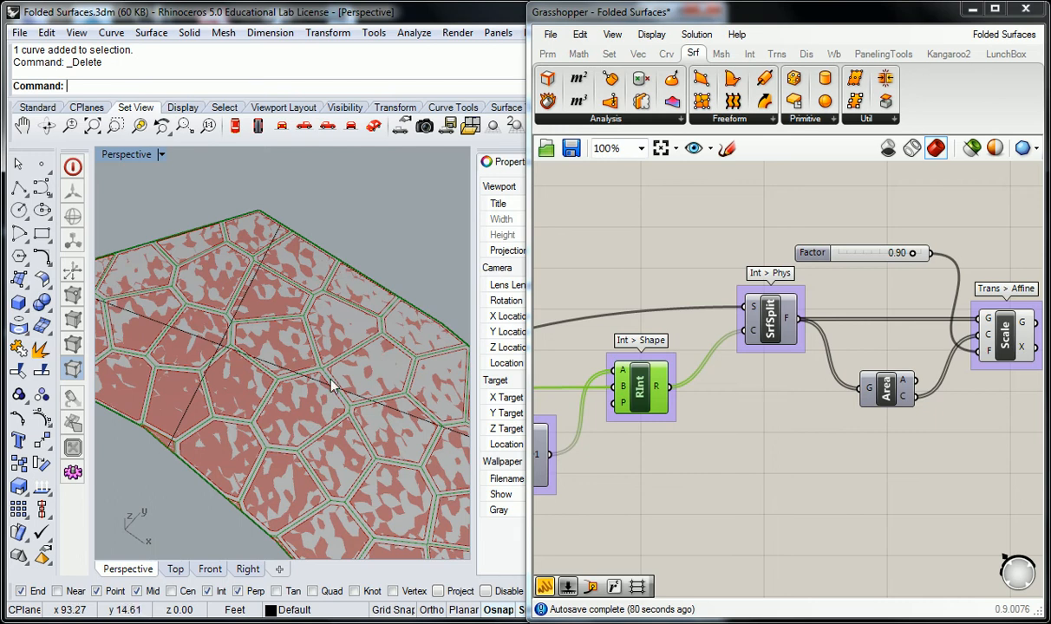
right_click_drag(312, 364, 289, 275)
scroll(355, 295, "up", 6)
scroll(353, 312, "up", 4)
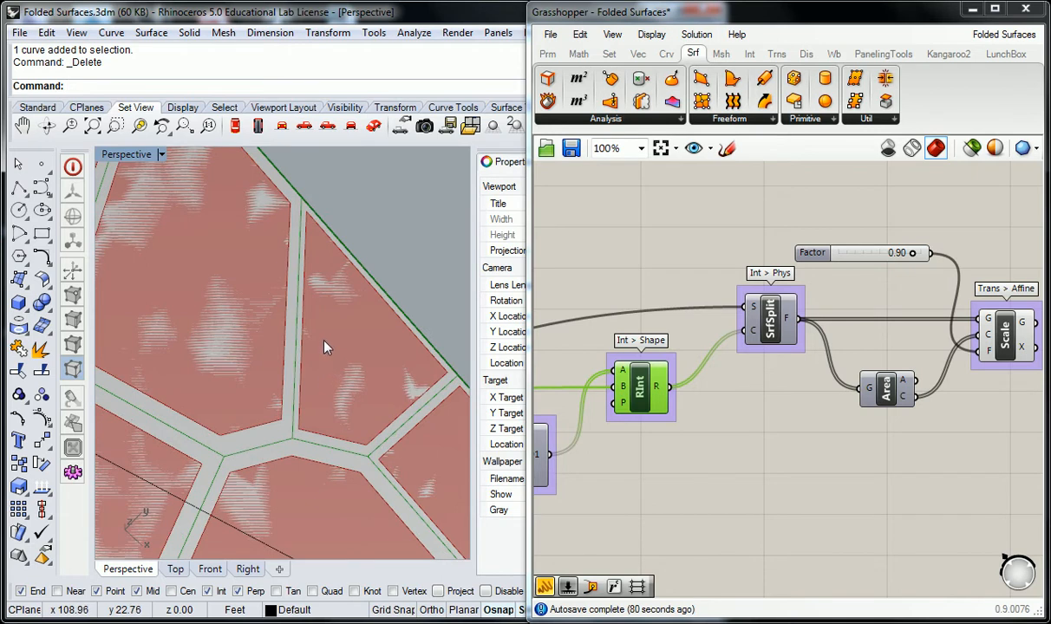
scroll(330, 356, "up", 2)
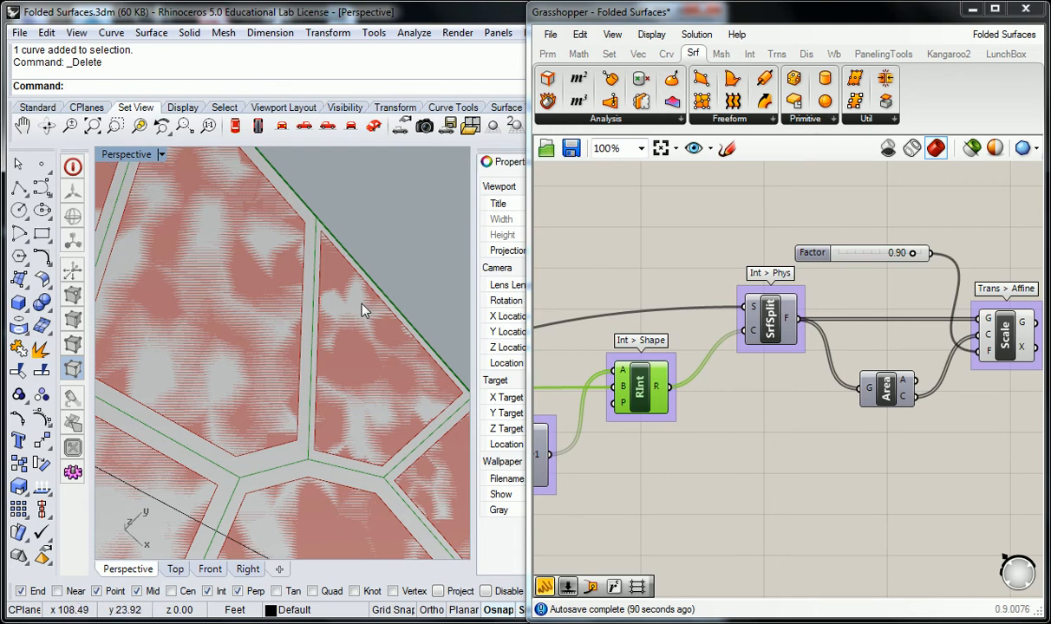
scroll(312, 446, "up", 4)
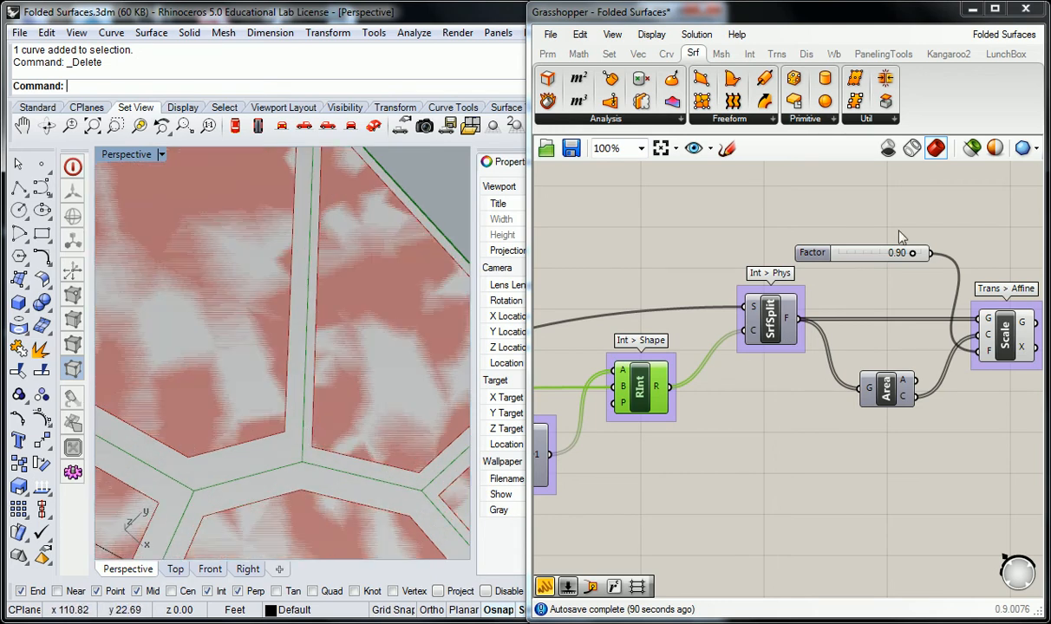
left_click(910, 276)
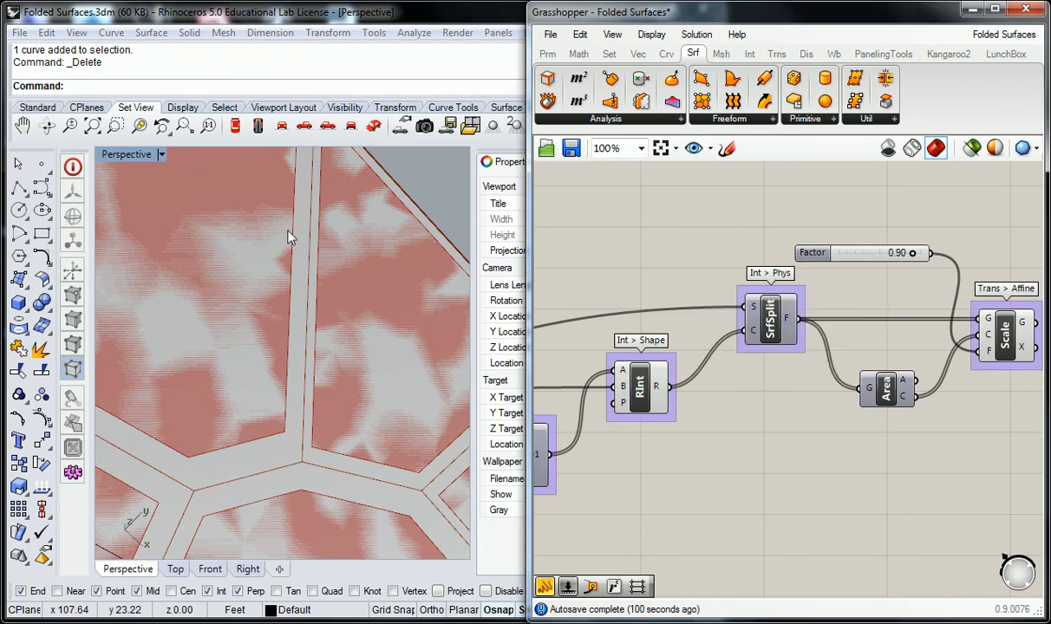
mouse_move(350, 346)
right_mouse_down()
mouse_move(329, 348)
mouse_move(356, 347)
right_mouse_up()
right_click_drag(251, 284, 288, 305)
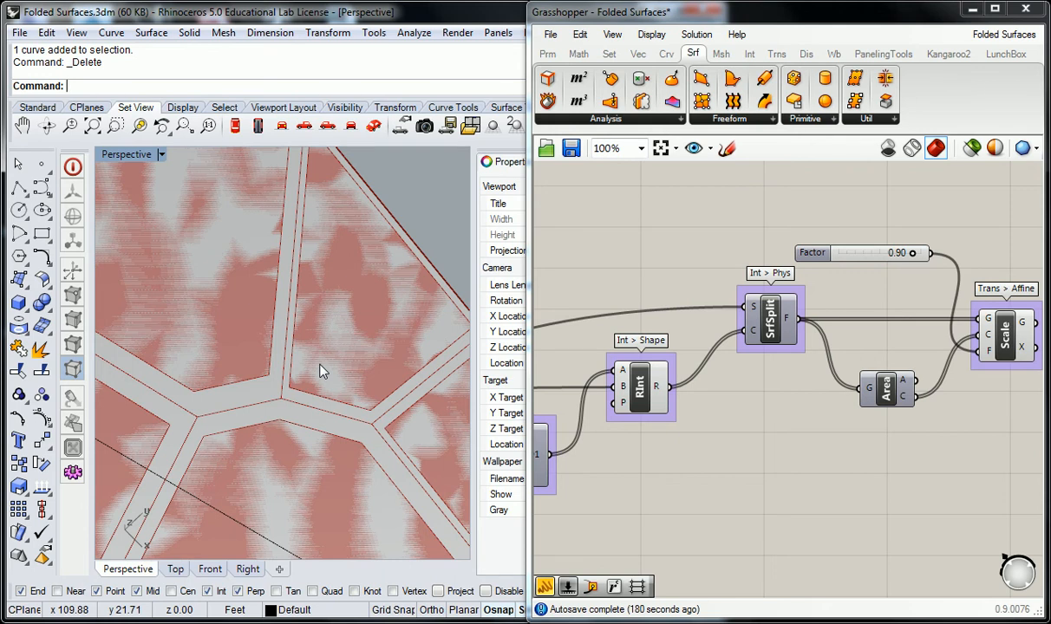
scroll(332, 336, "down", 2)
right_click_drag(329, 332, 300, 423)
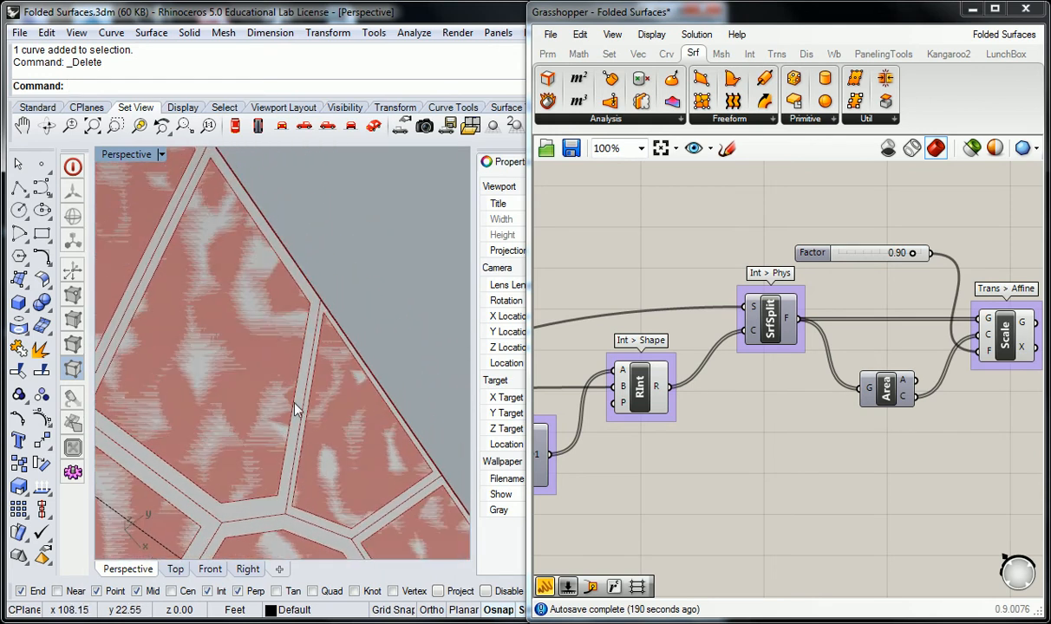
scroll(259, 345, "down", 8)
right_click_drag(259, 351, 347, 340)
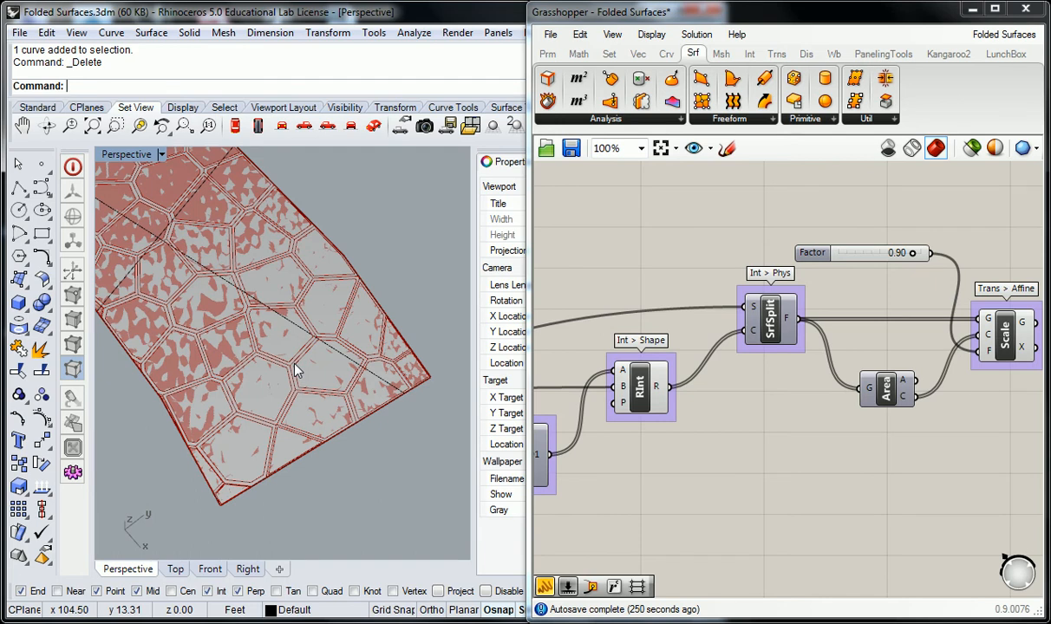
- Use the Distance command to measure the border gap at the outer corner of the surface
scroll(299, 368, "up", 5)
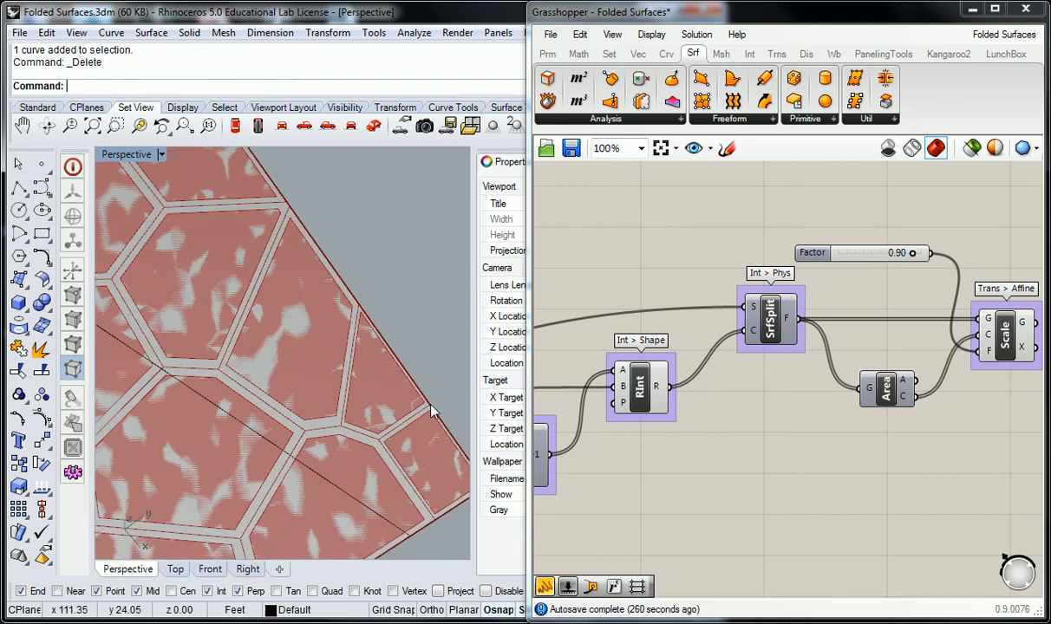
scroll(304, 367, "up", 5)
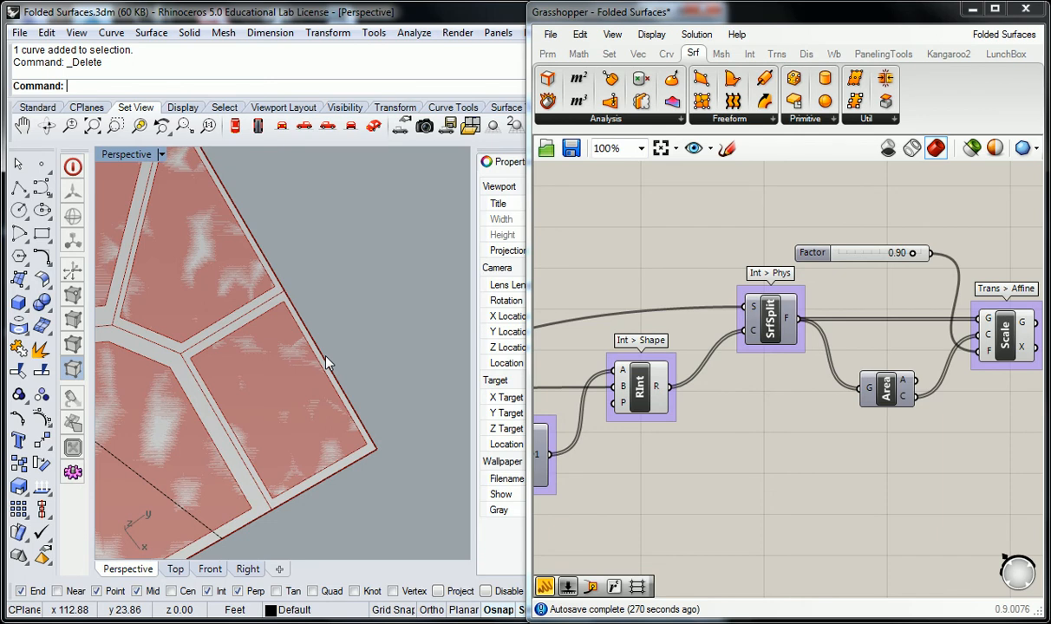
type("Dis")
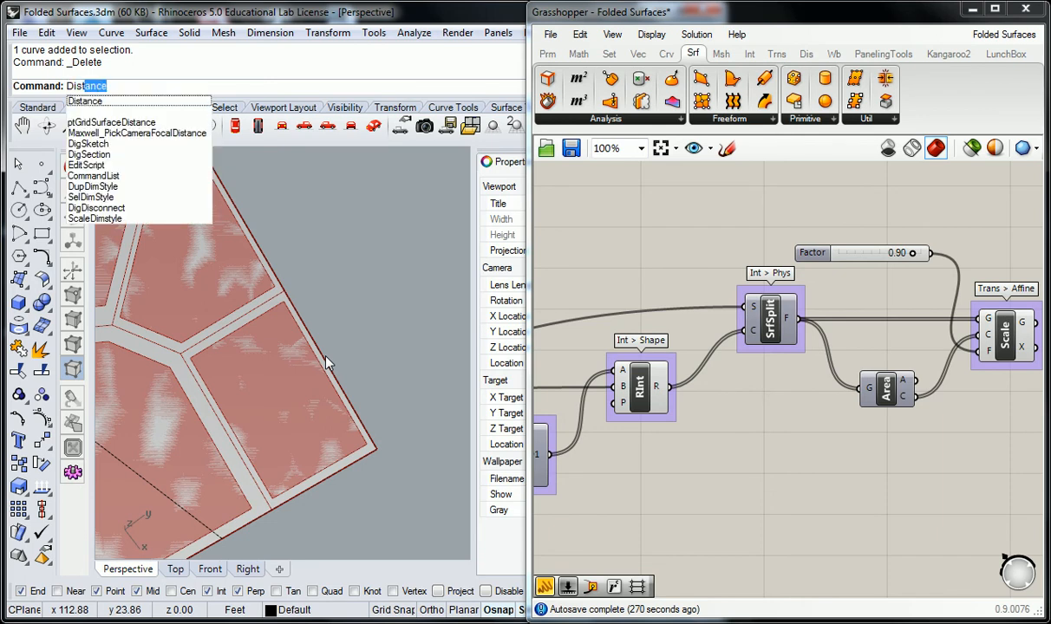
key("Escape")
type("dist")
key("Return")
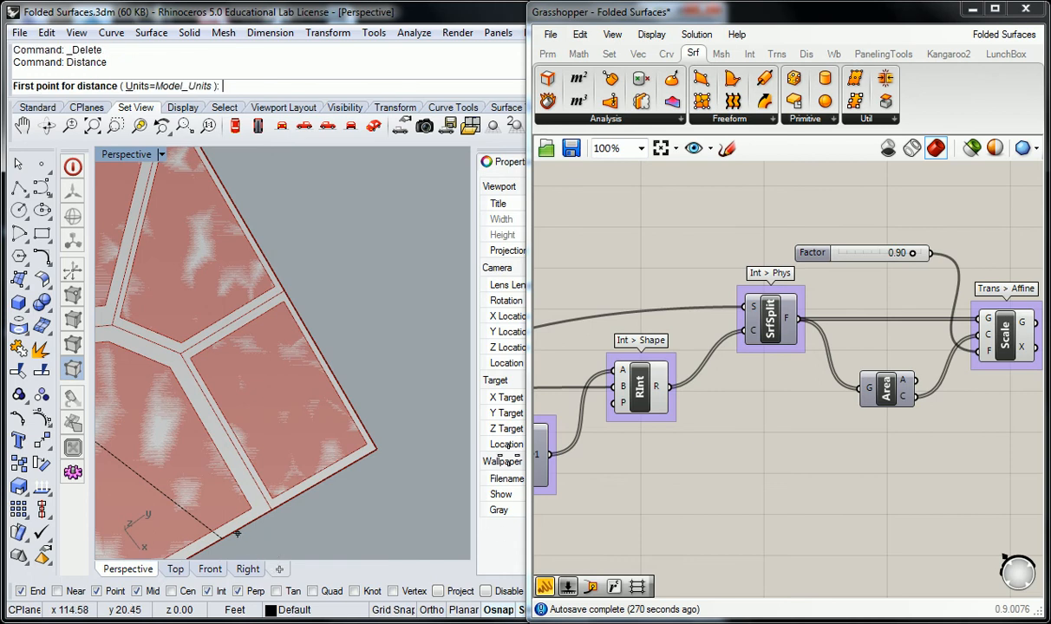
scroll(370, 446, "up", 4)
left_click(378, 440)
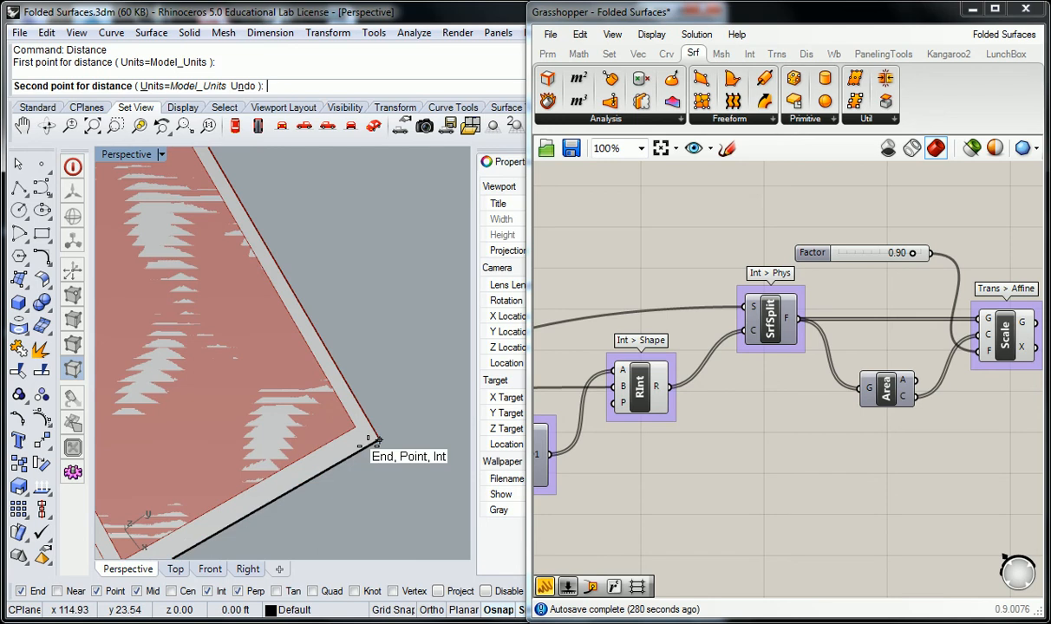
left_click(368, 443)
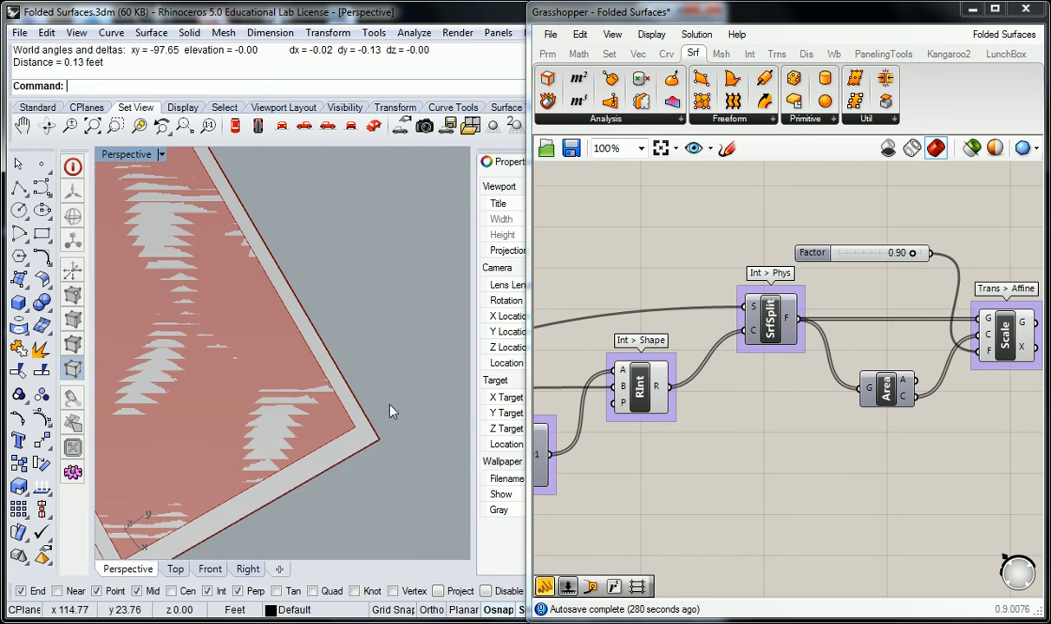
key("alt+Tab")
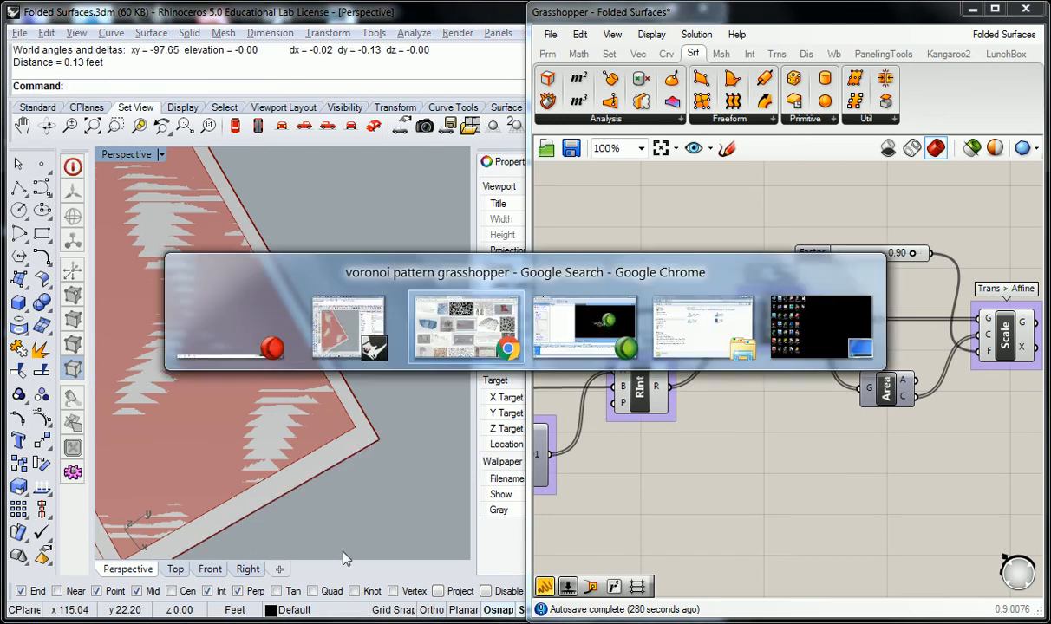
key("alt+Tab")
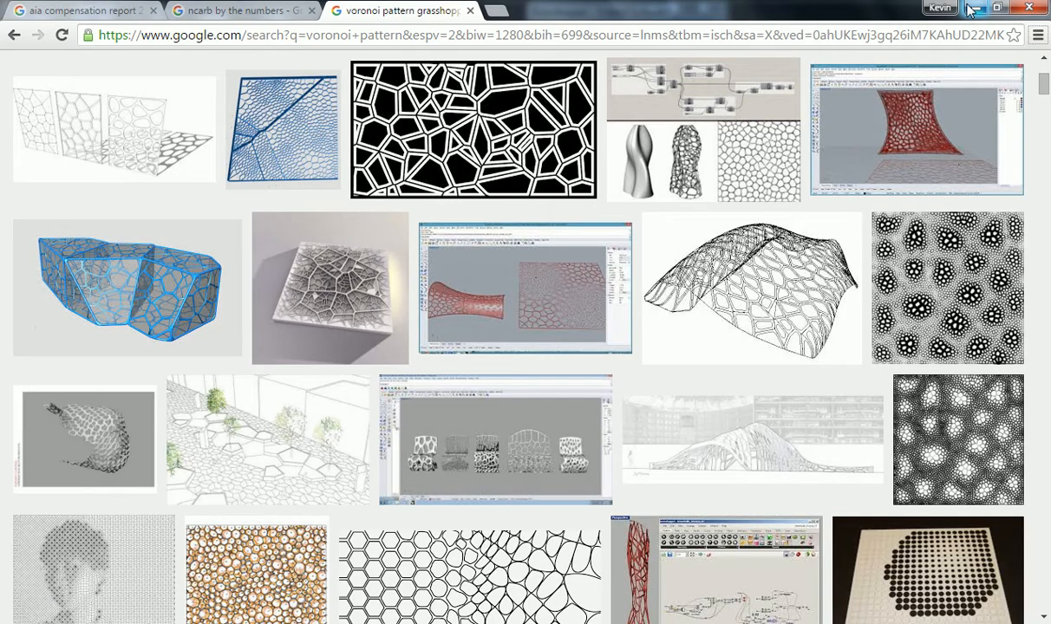
left_click(973, 9)
- Switch to Calculator and compute 12*0.13 to convert the measured gap from feet to inches
key("super")
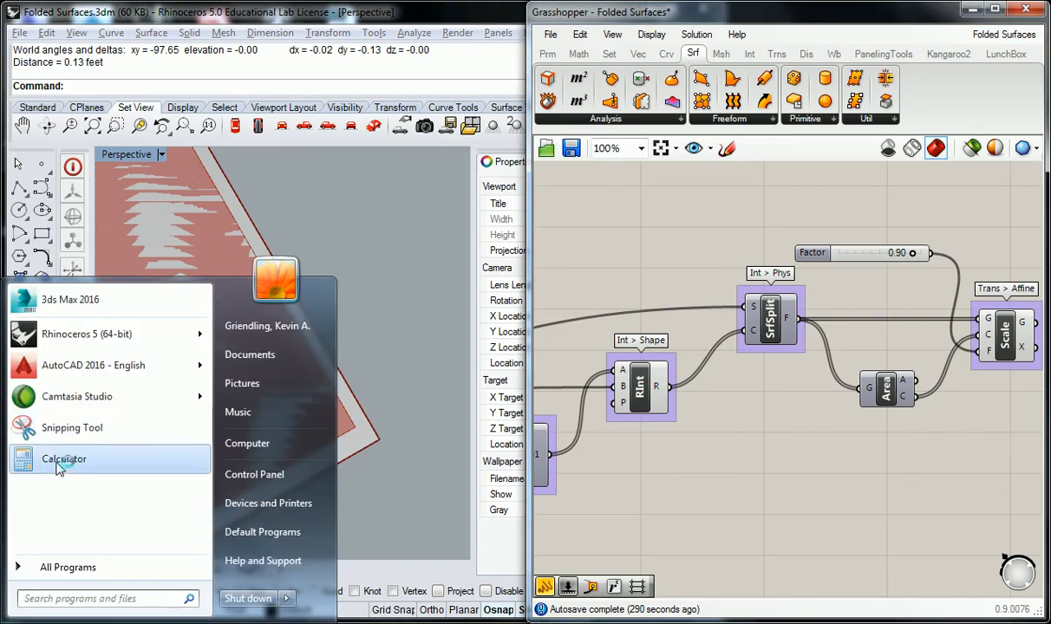
left_click(57, 462)
type("12*0.13")
key("Return")
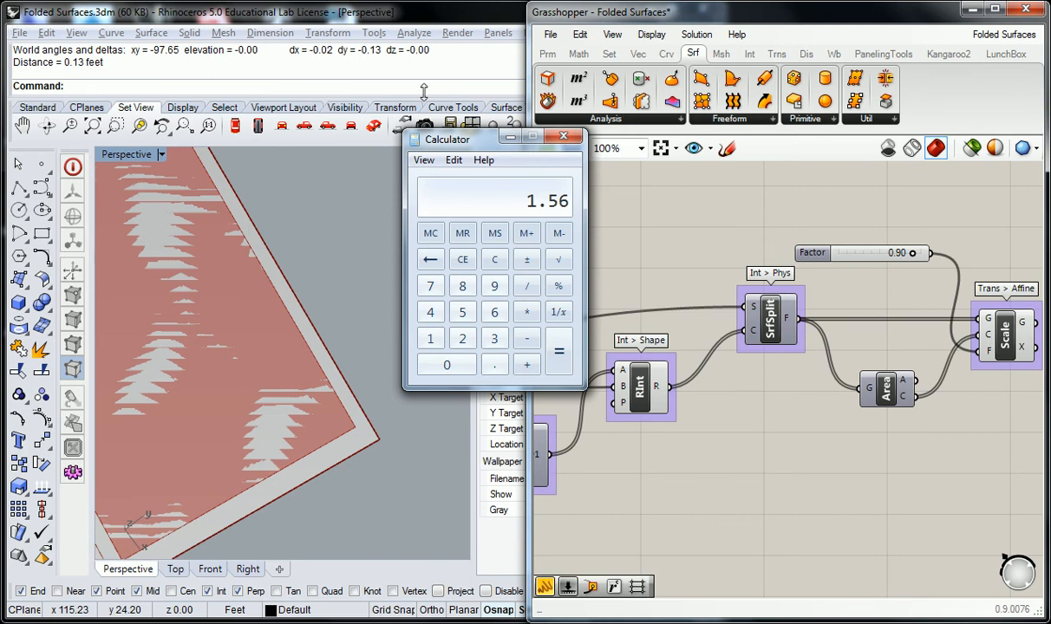
- Use the Distance command to measure the overall span of the surface from its narrow tip to the far corner
left_click(321, 202)
scroll(290, 216, "down", 12)
right_click_drag(289, 214, 295, 256)
scroll(293, 255, "down", 14)
scroll(175, 219, "up", 9)
type("Distance")
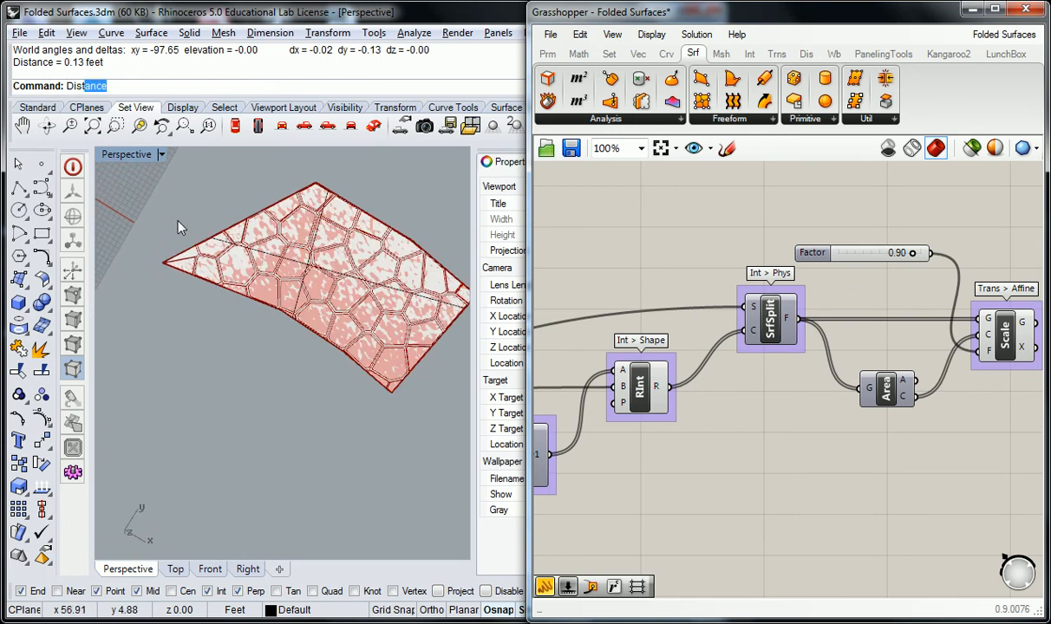
key("Return")
left_click(163, 263)
scroll(431, 283, "down", 4)
scroll(438, 293, "up", 3)
left_click(439, 294)
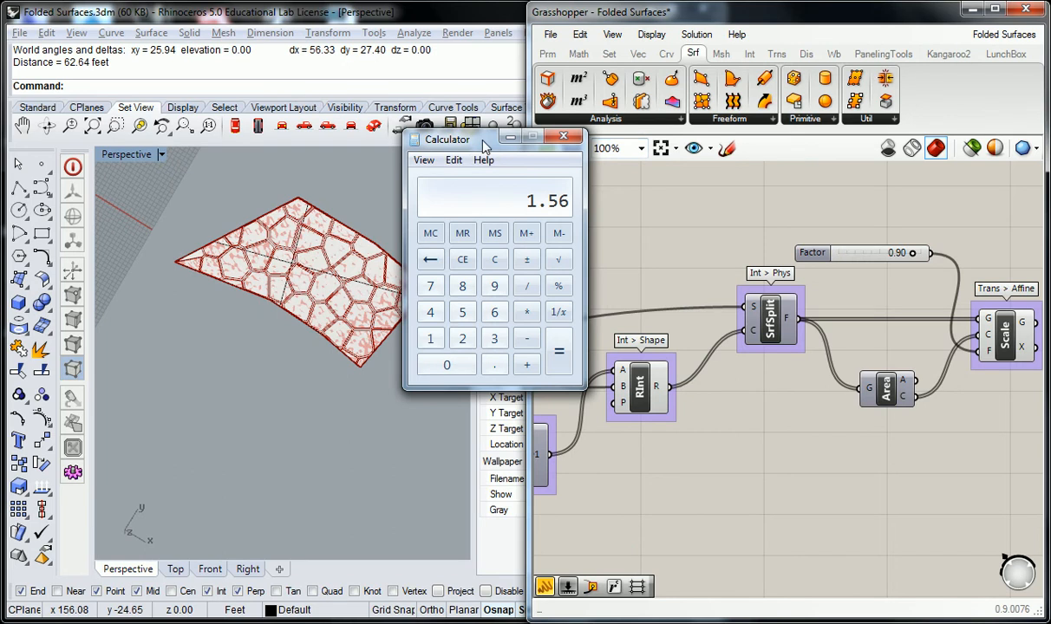
- Divide the Calculator value by 12 and by 4, and close the Calculator
type("/12")
key("Return")
type("/4")
key("Return")
left_click(563, 136)
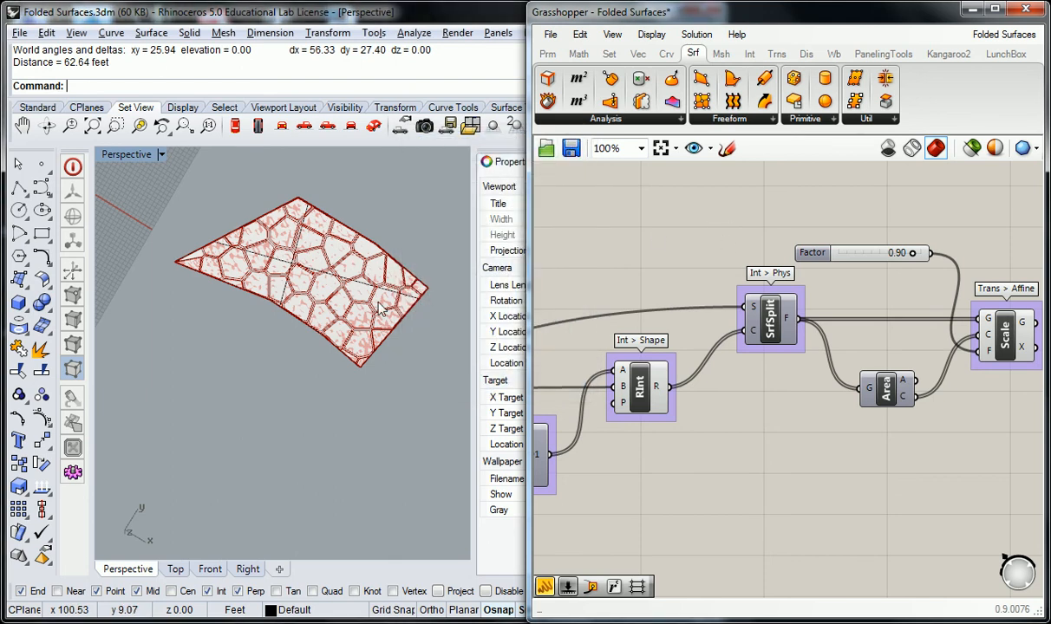
- Hide the original Rhino surface so that only the Grasshopper preview geometry is displayed
scroll(364, 355, "up", 5)
scroll(364, 355, "up", 2)
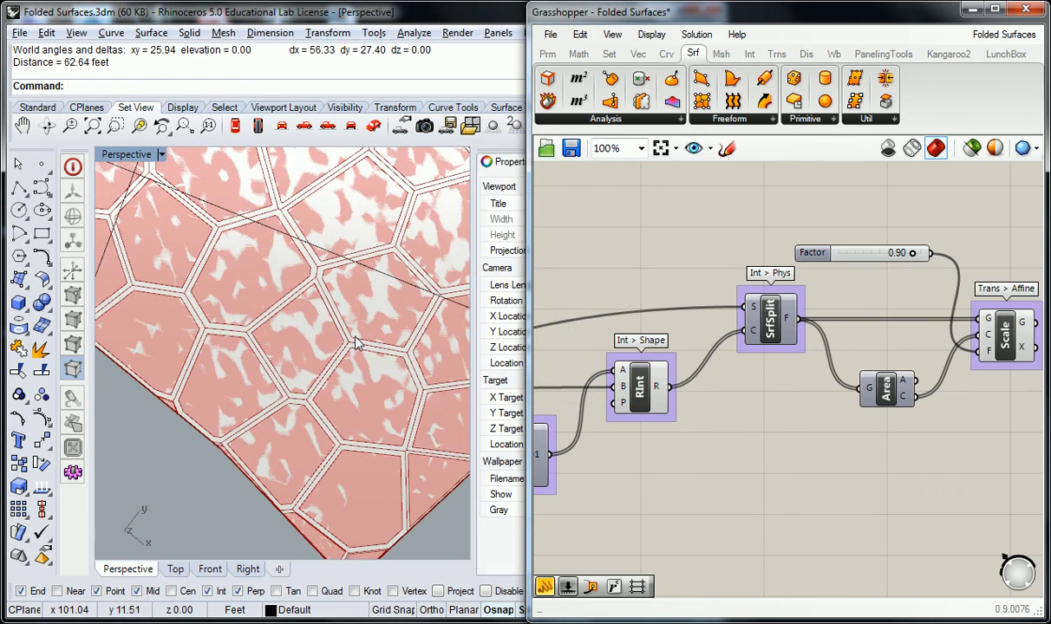
scroll(938, 483, "down", 1)
right_click_drag(938, 460, 743, 423)
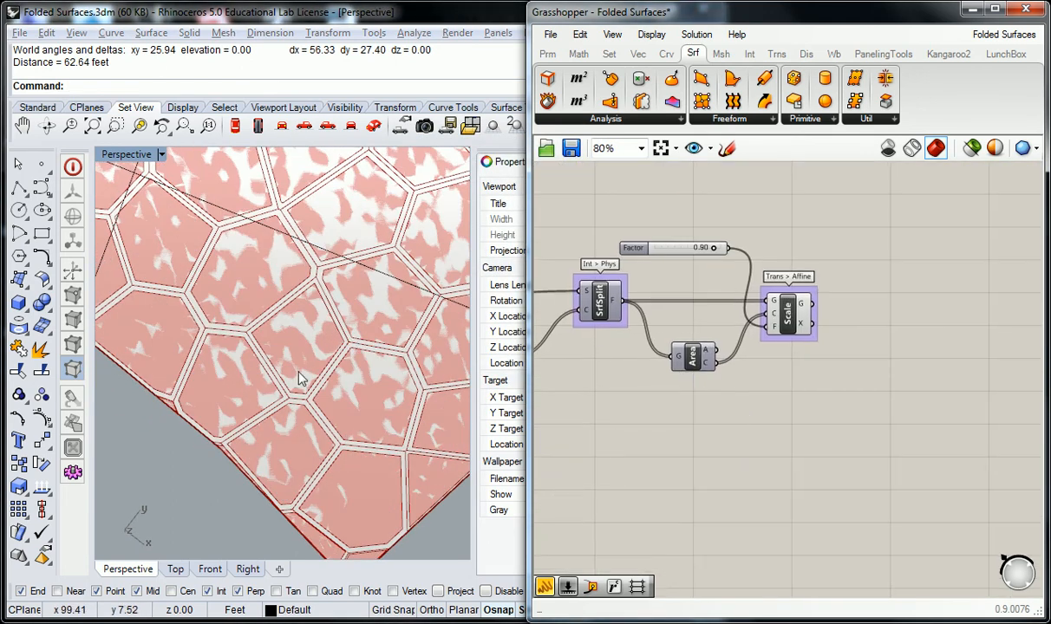
right_click_drag(339, 349, 357, 302)
scroll(718, 406, "down", 3)
right_click_drag(719, 406, 965, 406)
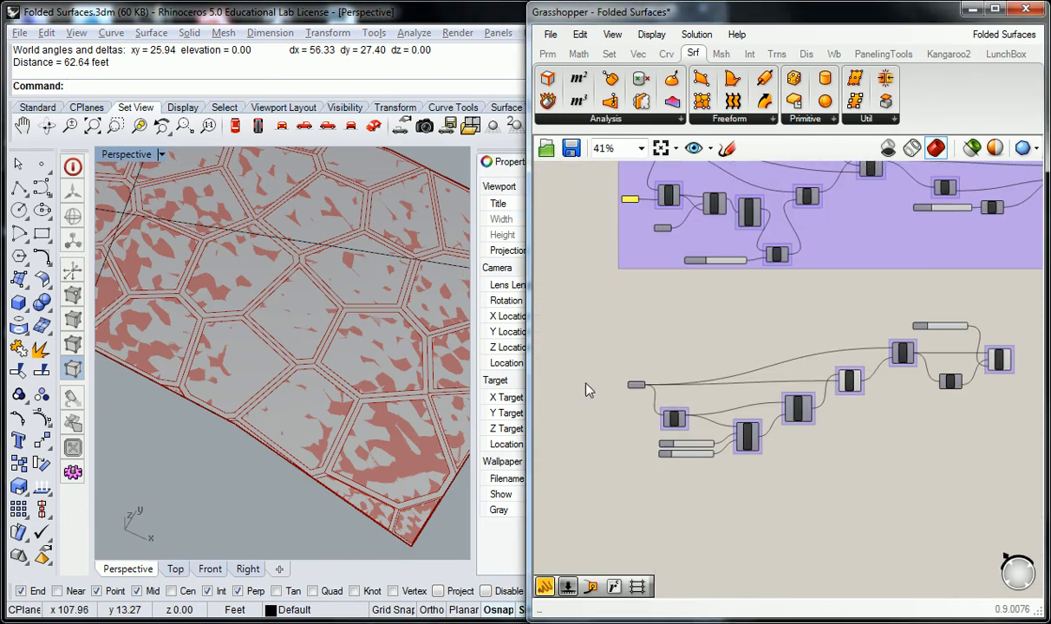
left_click(286, 464)
type("Hide")
key("Return")
right_click_drag(287, 464, 338, 399)
- Turn off the preview of the Region Intersection component to remove the original cell outlines from the view
left_click_drag(891, 435, 842, 376)
right_click(843, 376)
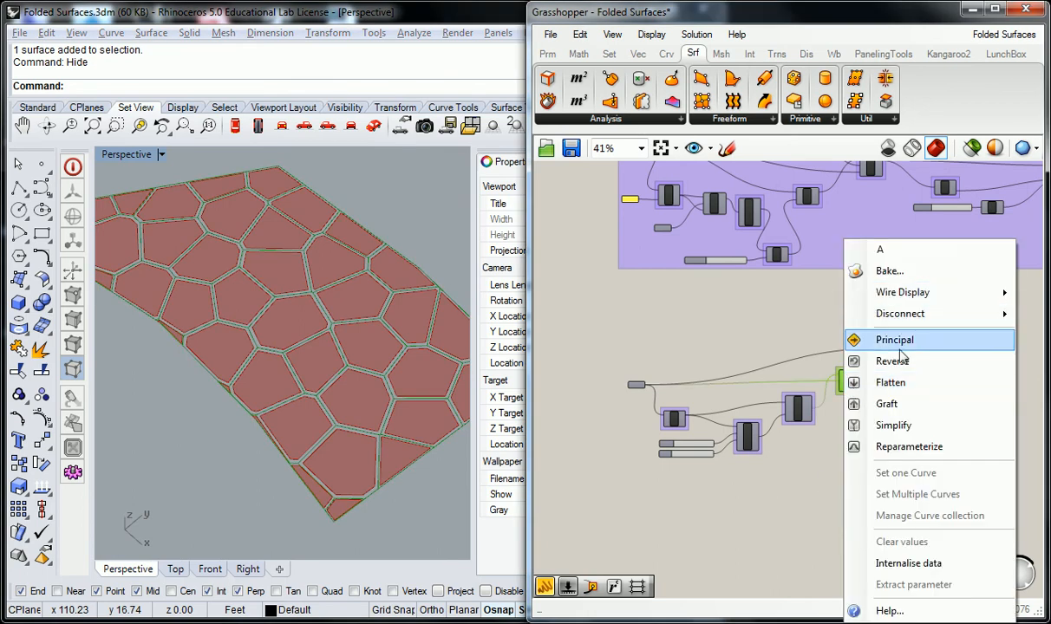
left_click(808, 333)
left_click(851, 380)
right_click(851, 381)
left_click(877, 406)
- Highlight the output of the Scale component to examine the scaled cells
right_click_drag(894, 392, 786, 404)
scroll(788, 411, "up", 3)
left_click(792, 378)
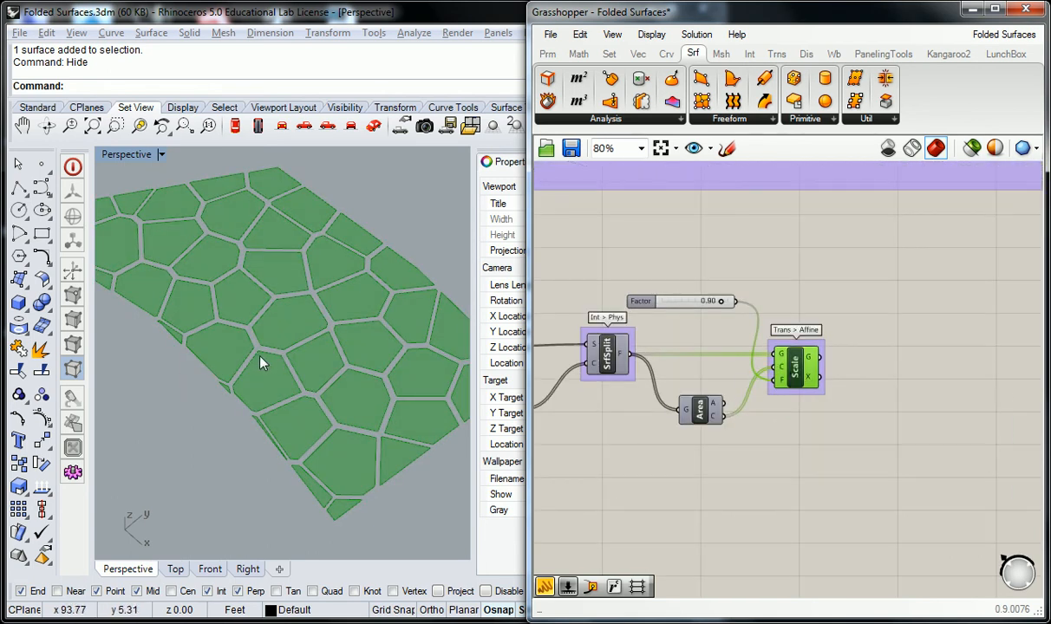
left_click(792, 397)
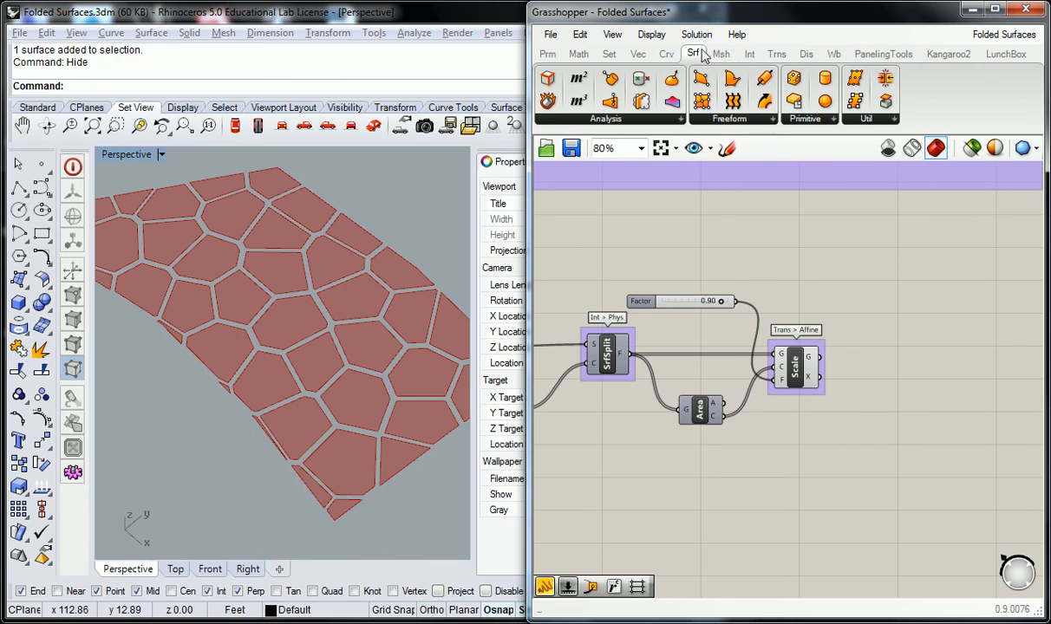
- Add a Solid Difference component to the canvas beyond the Scale component
left_click(749, 55)
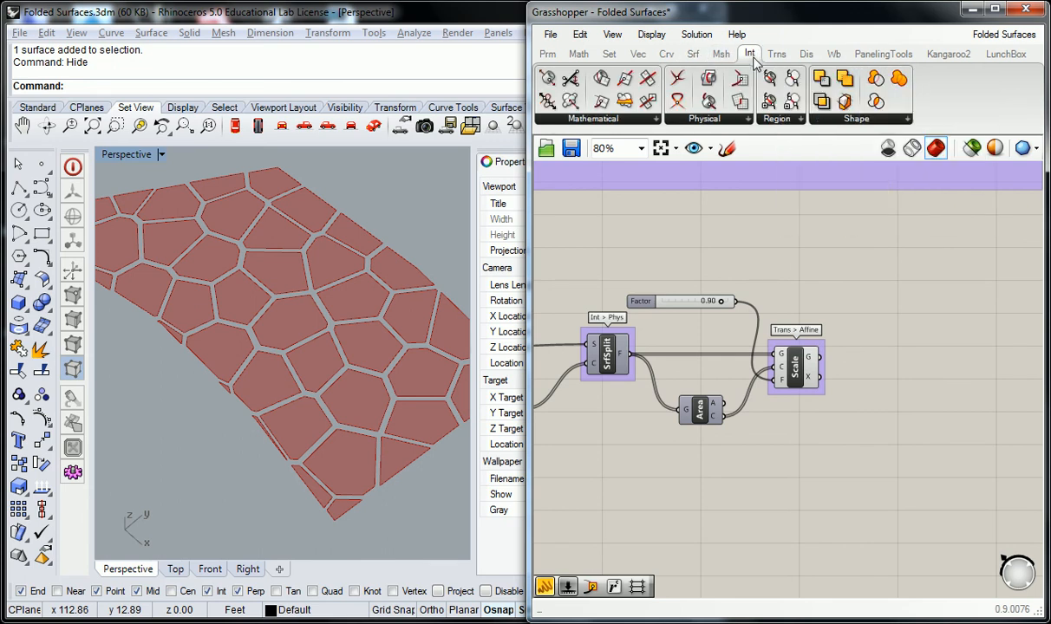
left_click(856, 119)
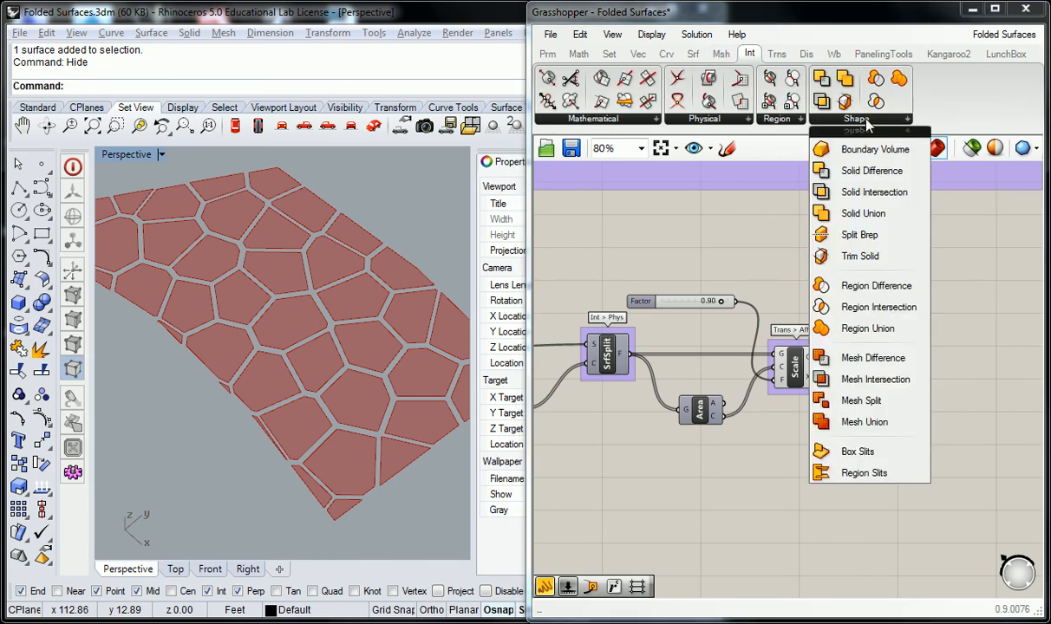
left_click(869, 171)
left_click(887, 453)
- Group the Solid Difference component and label the group "Int > Shape"
left_click(888, 458)
key("ctrl+g")
right_click(884, 434)
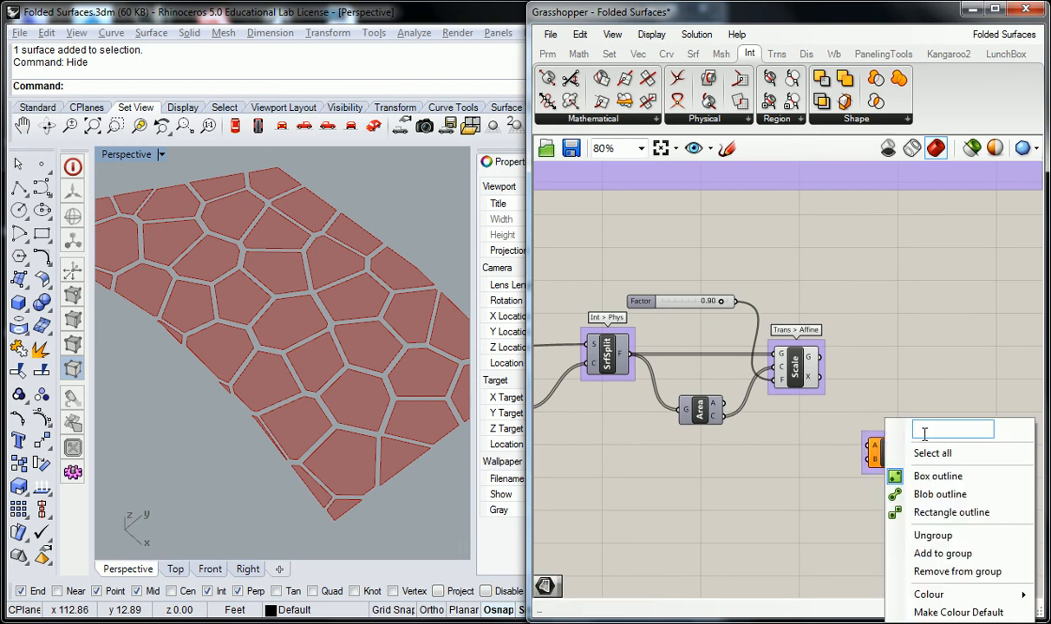
type("Int > Shape")
key("Return")
- Try wiring the scaled geometry into input A and the base surface into input B of Solid Difference
scroll(844, 304, "down", 3)
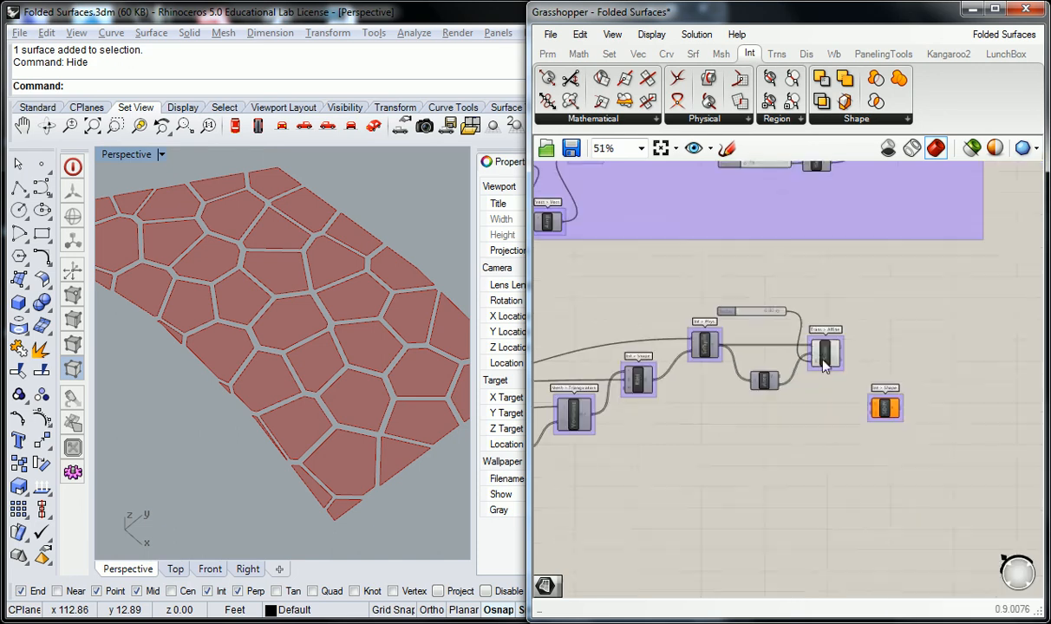
right_click_drag(642, 391, 815, 322)
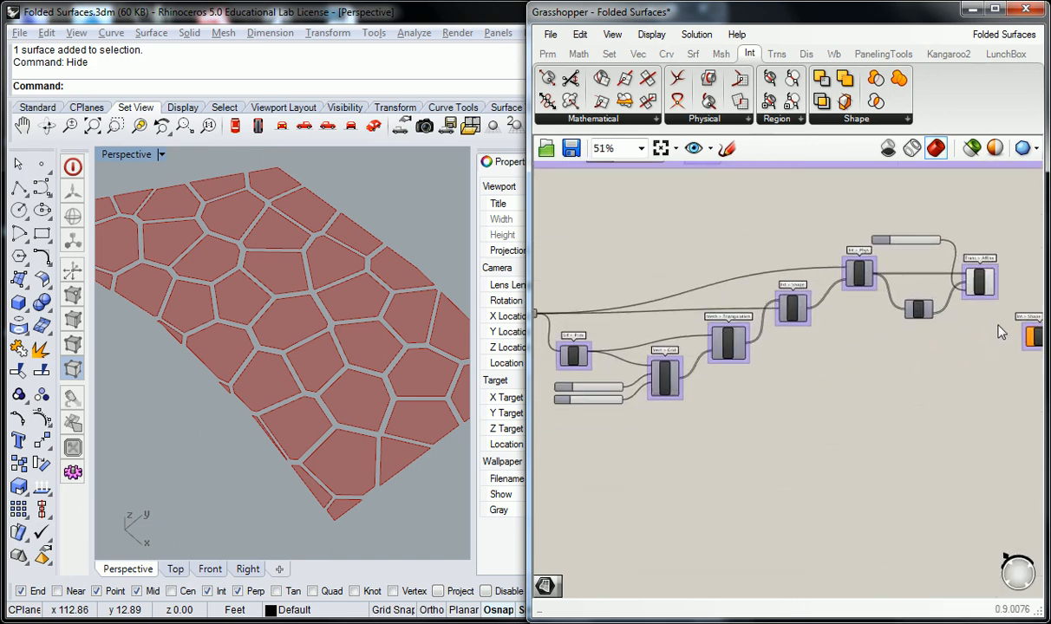
scroll(941, 306, "up", 2)
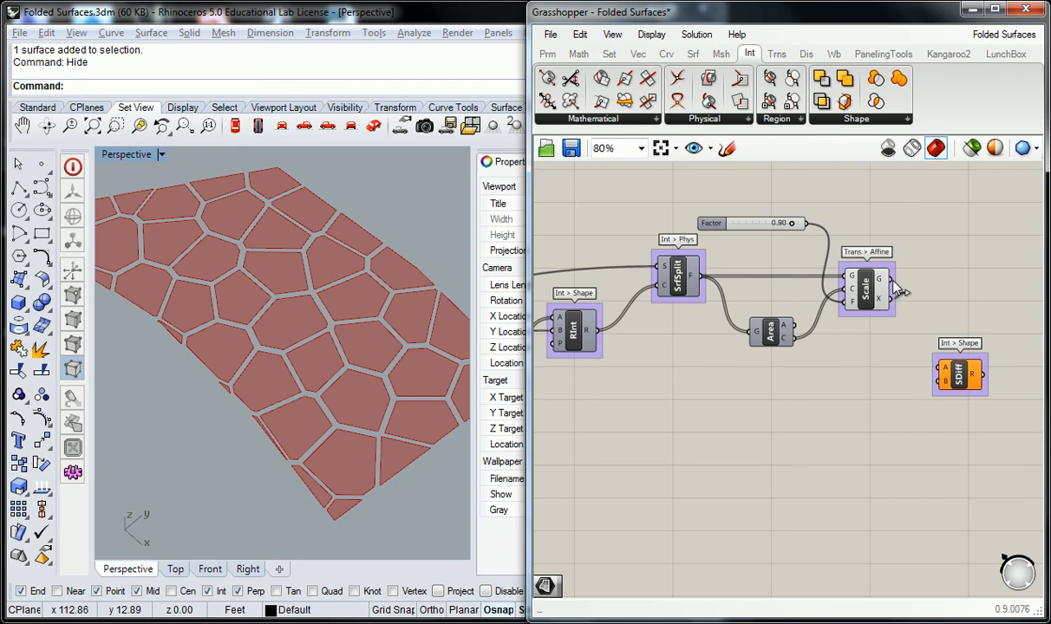
left_click_drag(890, 279, 923, 365)
left_click_drag(890, 279, 931, 373)
scroll(943, 373, "down", 3)
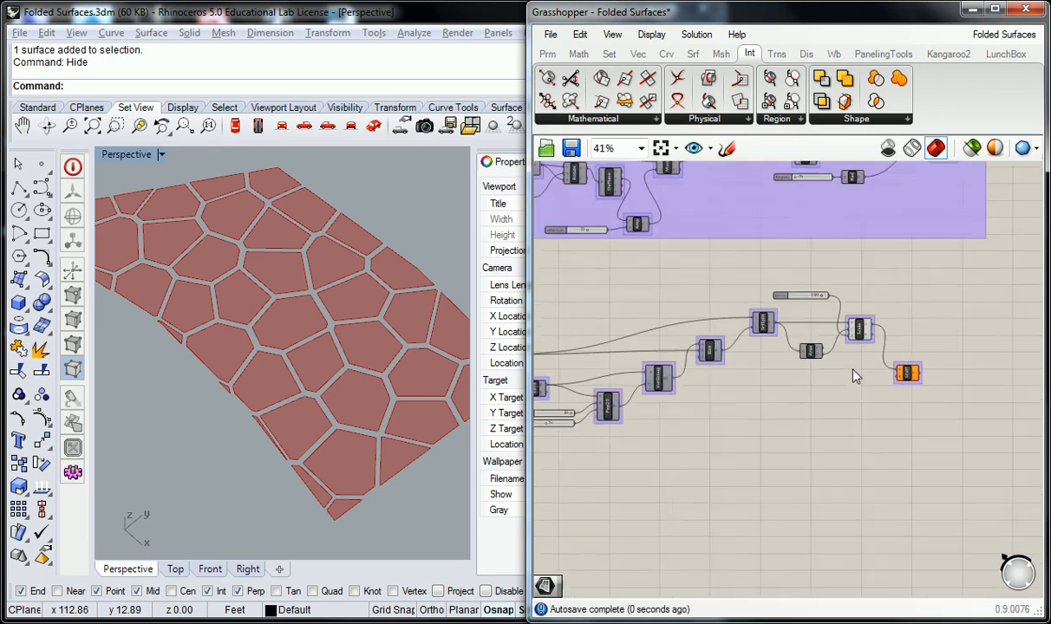
left_click_drag(606, 311, 999, 339)
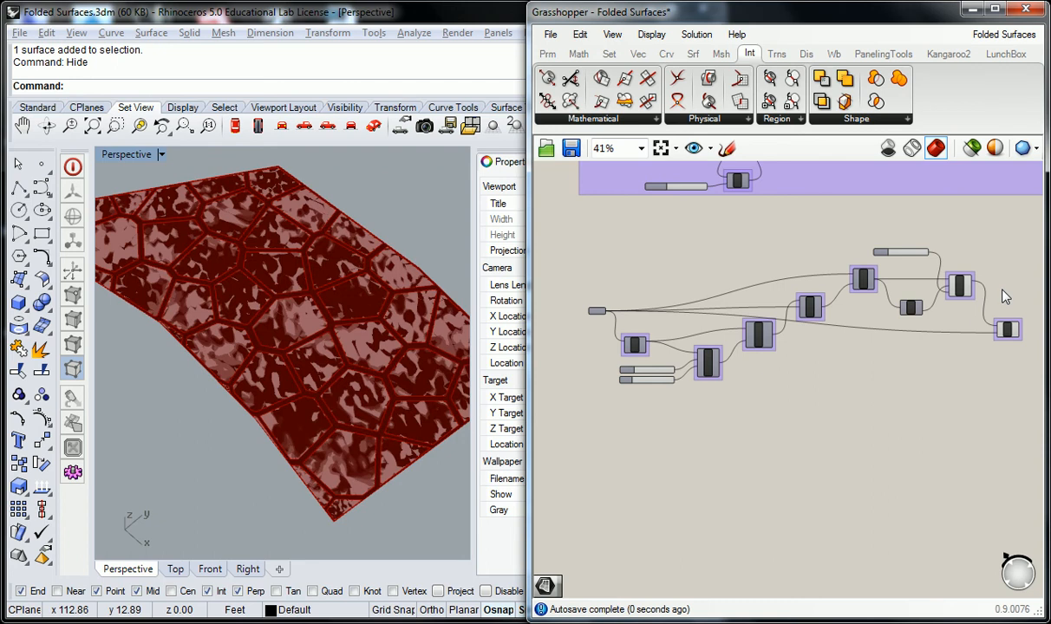
- Turn off the preview of the Scale component and examine the Solid Difference result
scroll(1005, 333, "up", 5)
right_click(834, 205)
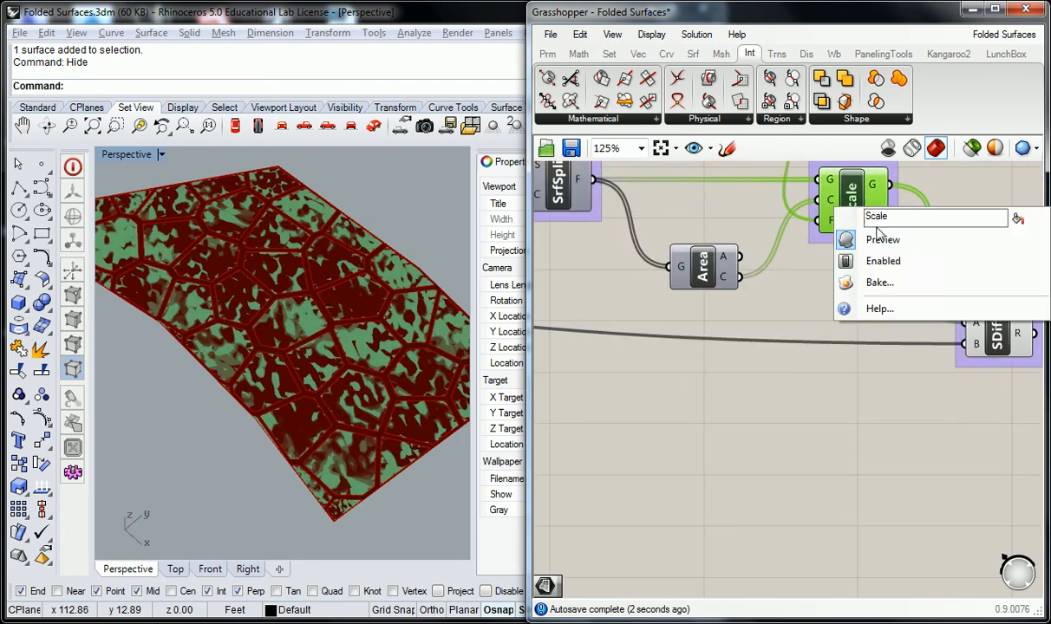
left_click(881, 239)
right_click_drag(460, 341, 357, 373)
right_click_drag(893, 384, 844, 409)
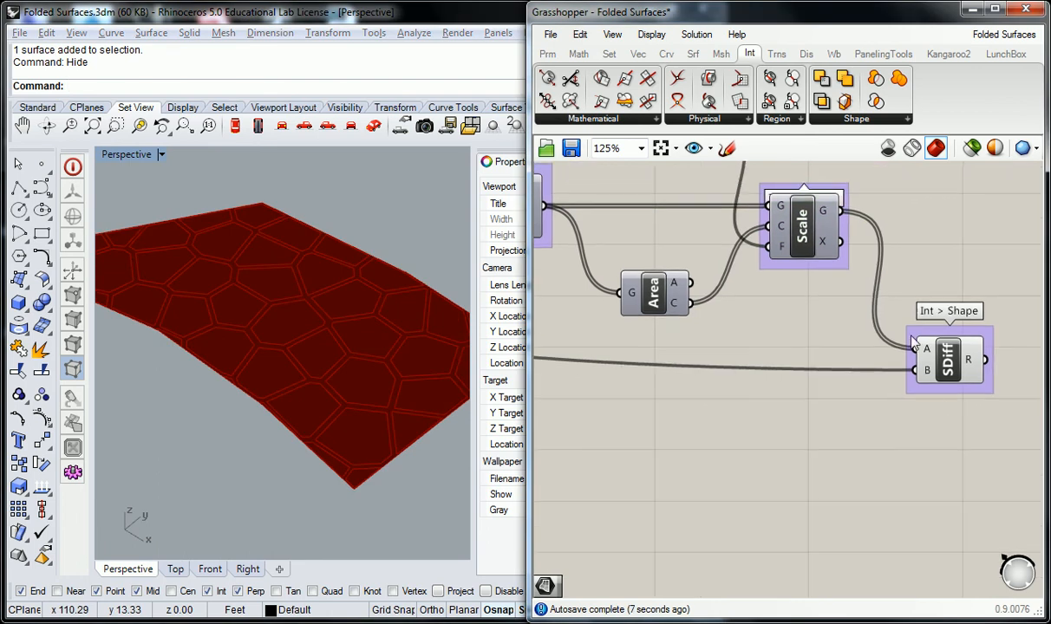
- Disconnect the surface from input B and the scaled geometry from input A of Solid Difference
right_click(914, 371)
mouse_move(937, 335)
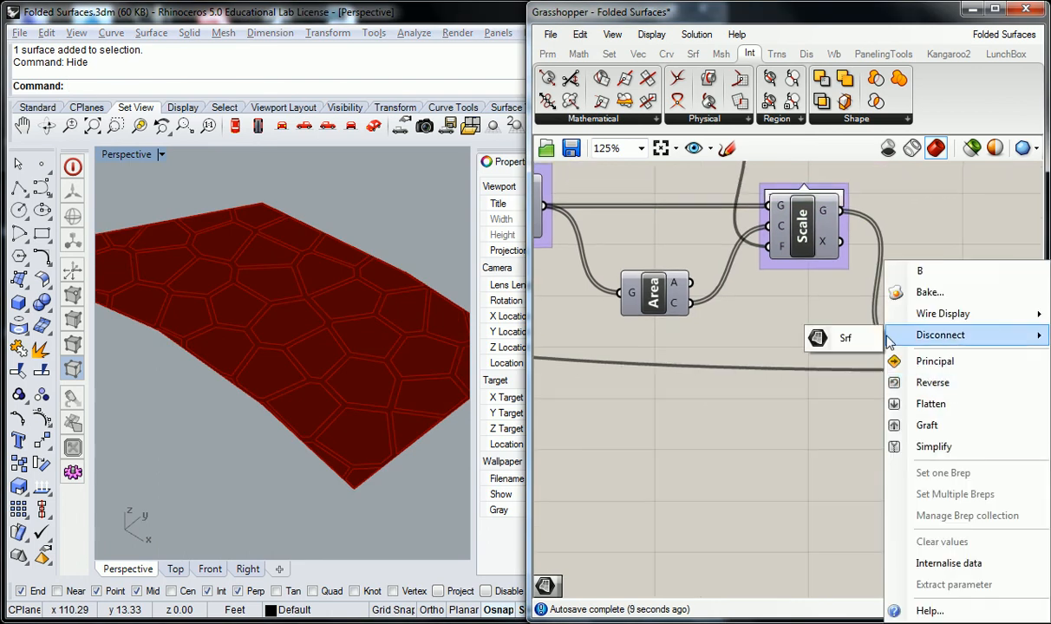
left_click(806, 320)
right_click(927, 360)
mouse_move(871, 334)
left_click(819, 335)
- Connect the scaled geometry to input B and the base surface to input A of Solid Difference
scroll(871, 338, "down", 1)
left_click_drag(845, 234, 905, 361)
scroll(849, 365, "down", 4)
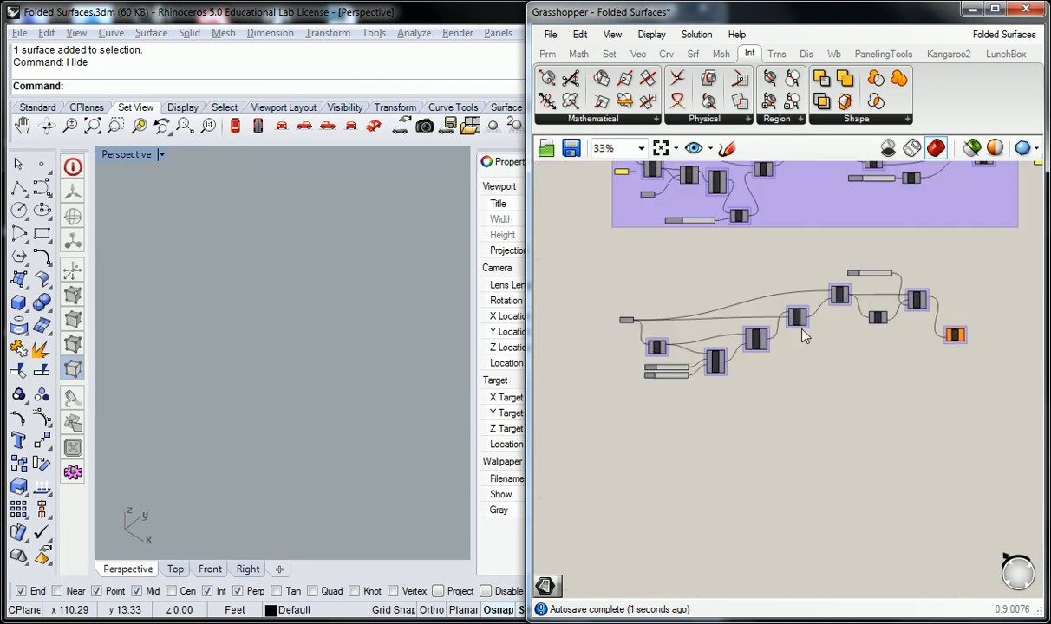
left_click_drag(632, 320, 945, 335)
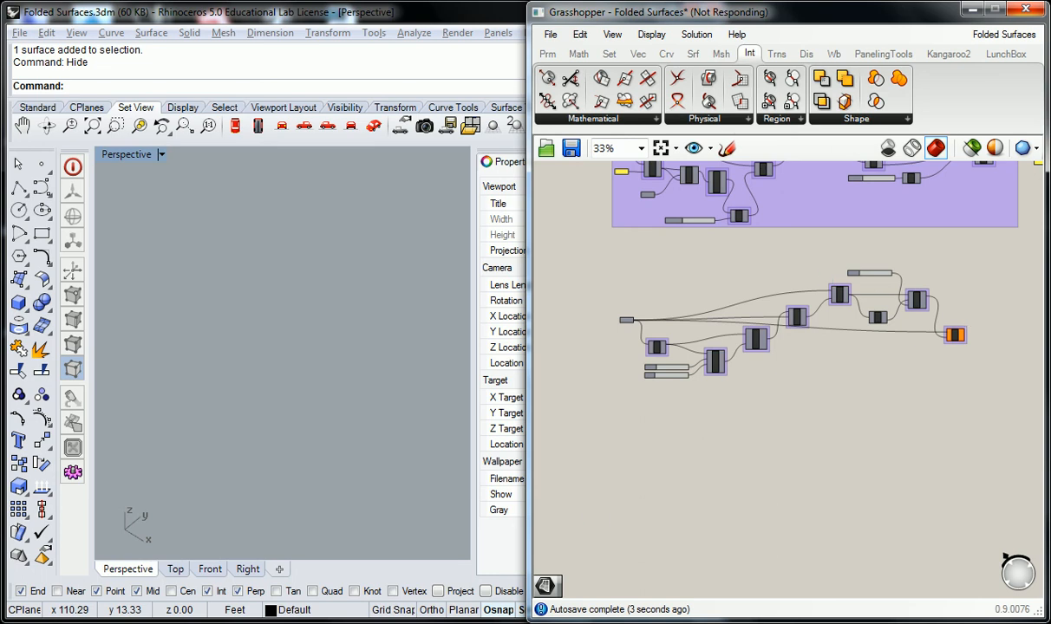
left_click(856, 622)
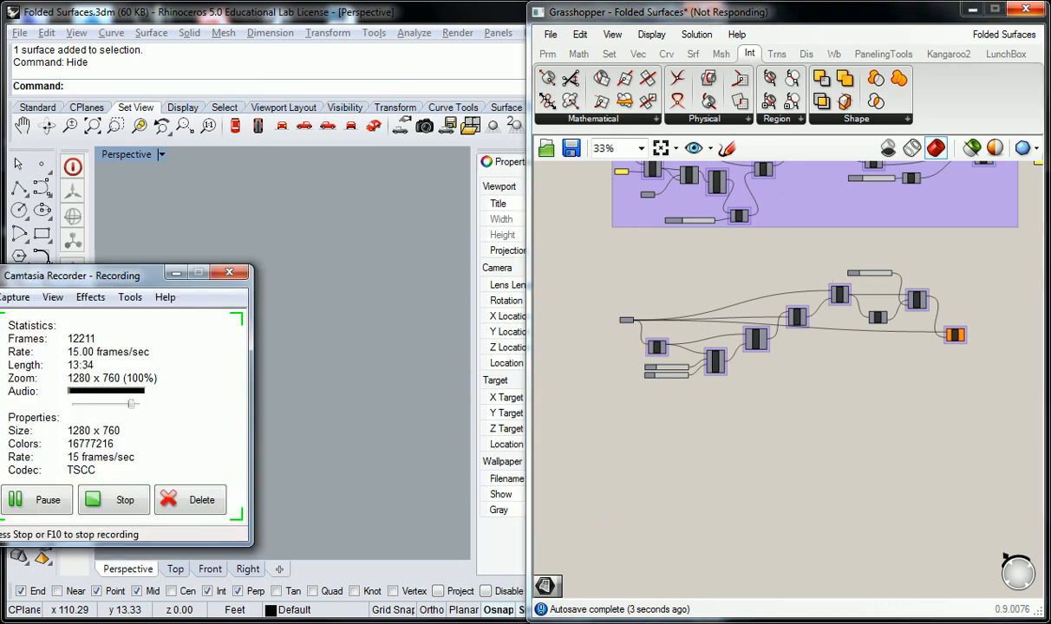
left_click(42, 498)
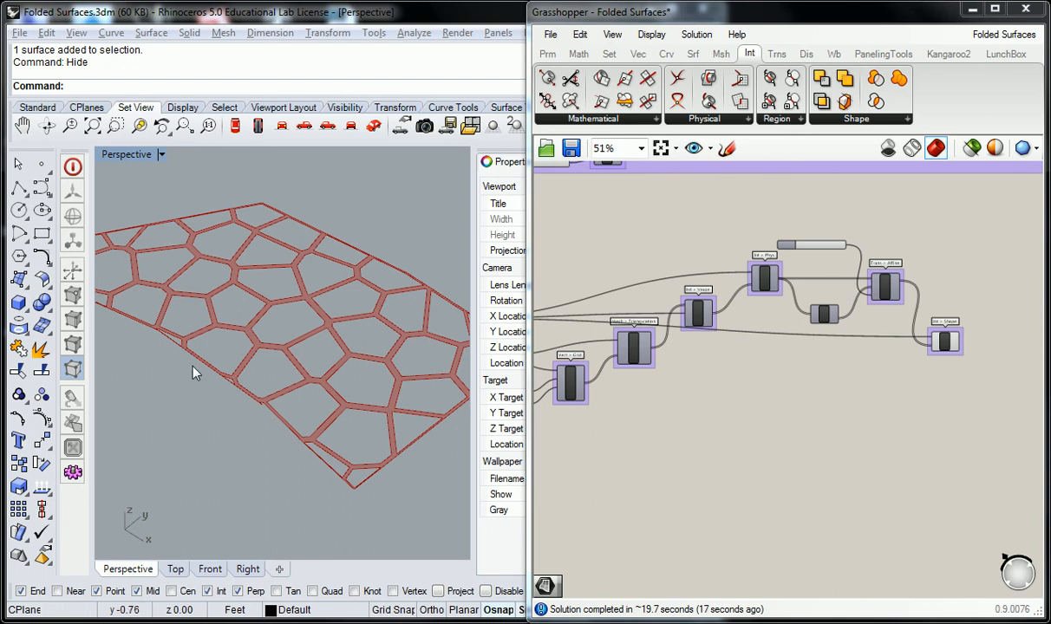
- Examine the resulting Voronoi frame up close, especially the border strips and the small cells at the edges and tip
scroll(253, 374, "up", 4)
scroll(254, 376, "up", 5)
right_click_drag(319, 394, 227, 317)
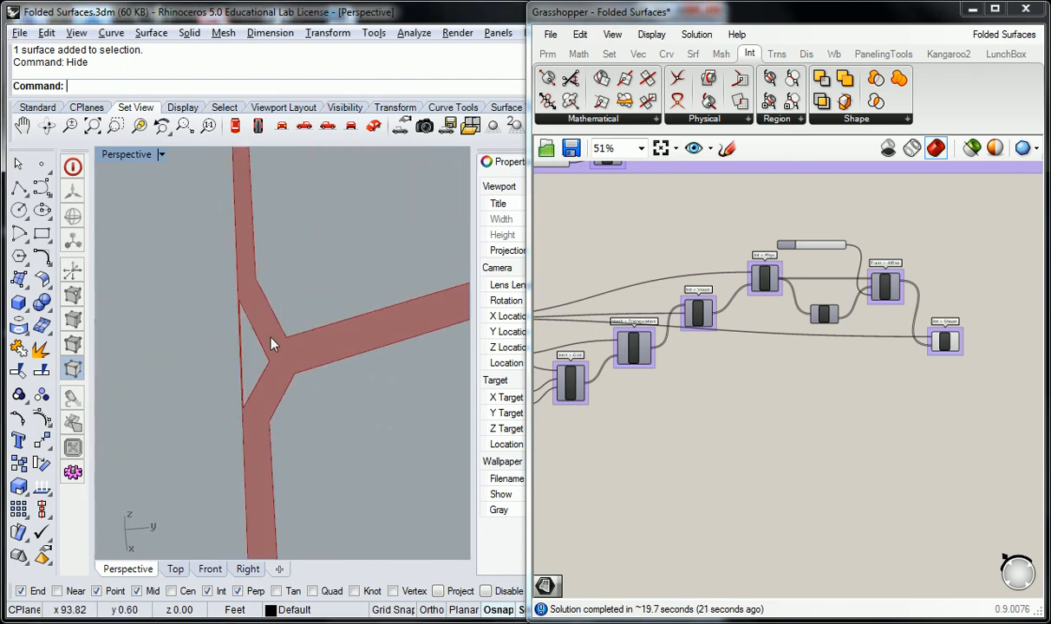
scroll(265, 346, "down", 7)
scroll(316, 405, "up", 6)
scroll(354, 404, "up", 7)
mouse_move(390, 407)
right_mouse_down()
mouse_move(343, 415)
mouse_move(399, 395)
right_mouse_up()
scroll(343, 414, "down", 4)
scroll(350, 379, "down", 5)
right_click_drag(290, 293, 332, 318)
scroll(222, 319, "up", 8)
right_click_drag(188, 334, 280, 355, "shift")
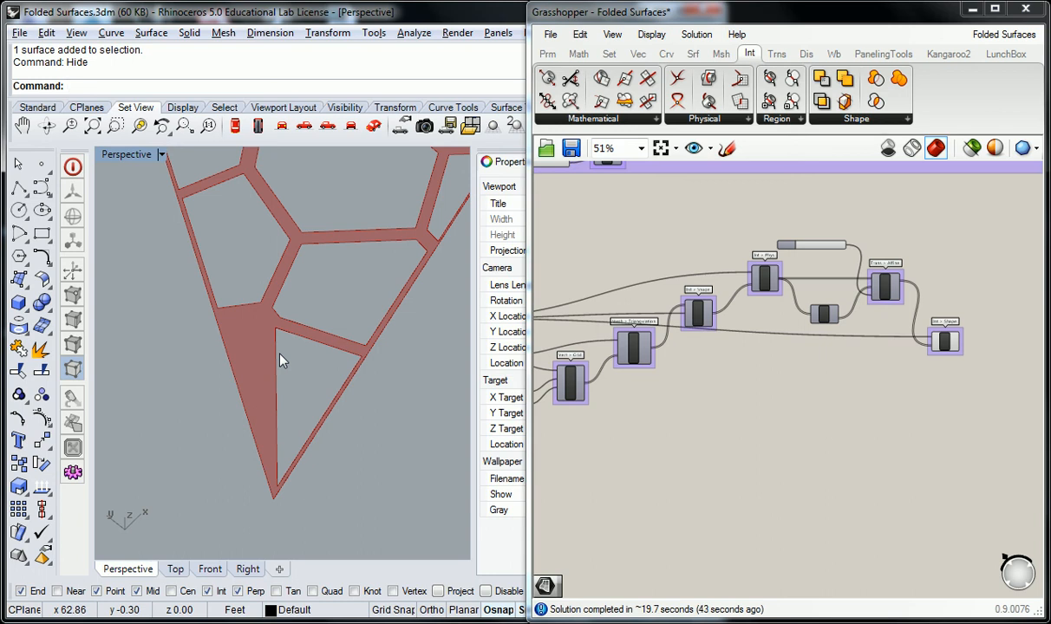
scroll(282, 360, "down", 5)
scroll(300, 328, "up", 3)
mouse_move(378, 295)
right_mouse_down("shift")
mouse_move(365, 307)
mouse_move(374, 305)
right_mouse_up("shift")
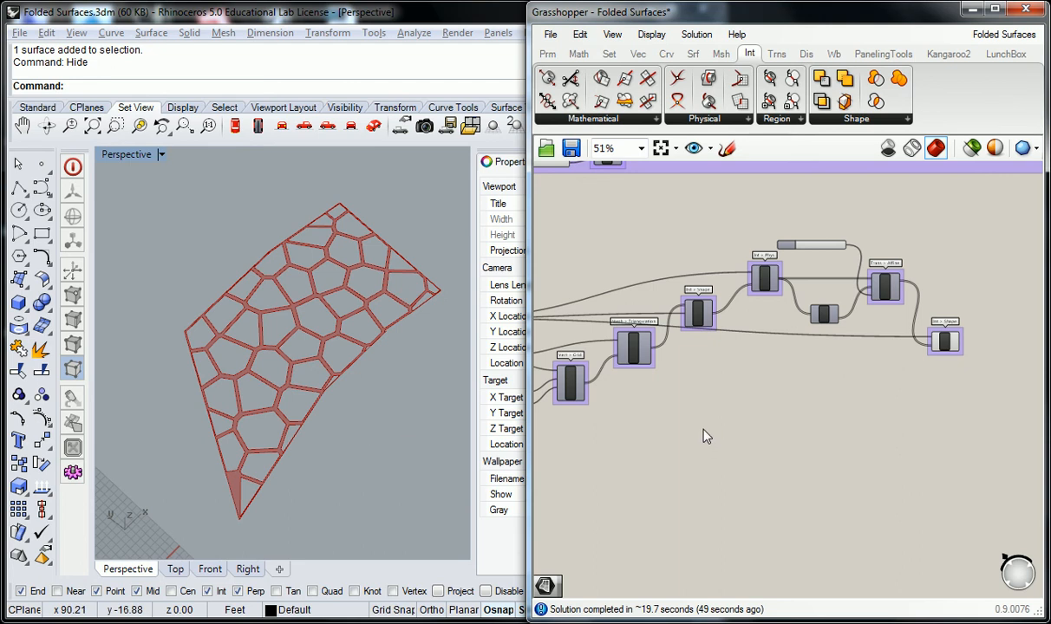
- Populate the bounding box with a Count of 39 and a Seed of 15, and review the regenerated frame
right_click_drag(703, 433, 1018, 382)
scroll(910, 319, "up", 2)
scroll(814, 351, "up", 3)
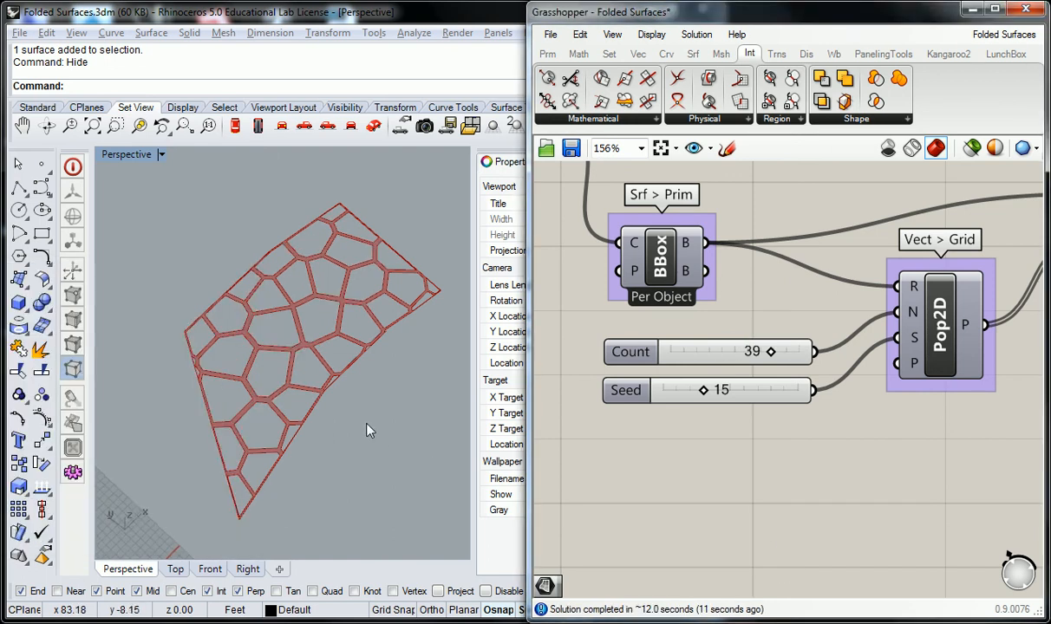
right_click_drag(368, 430, 356, 411)
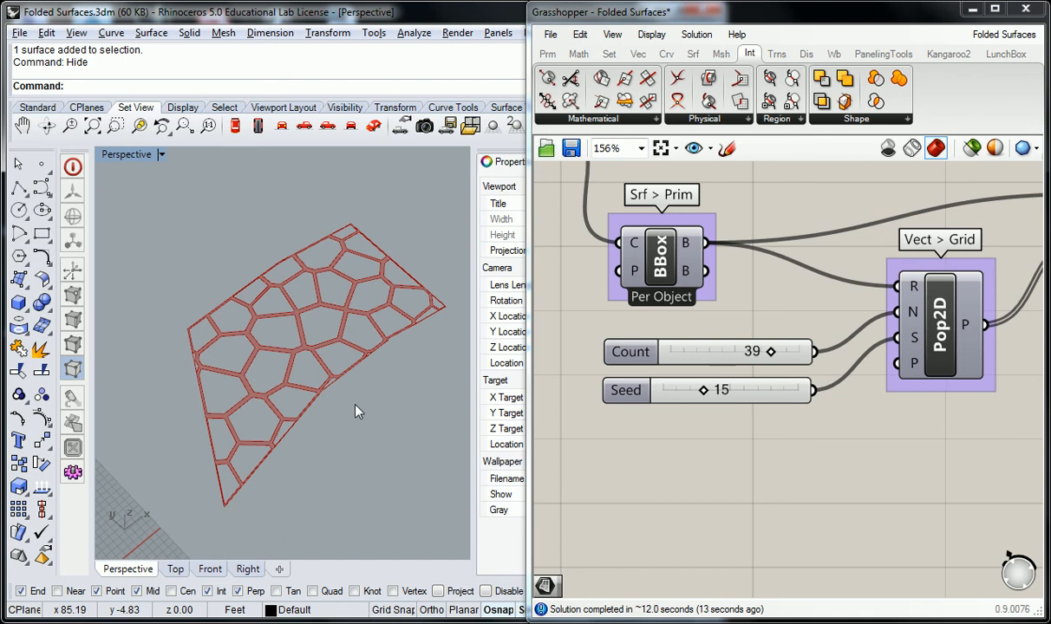